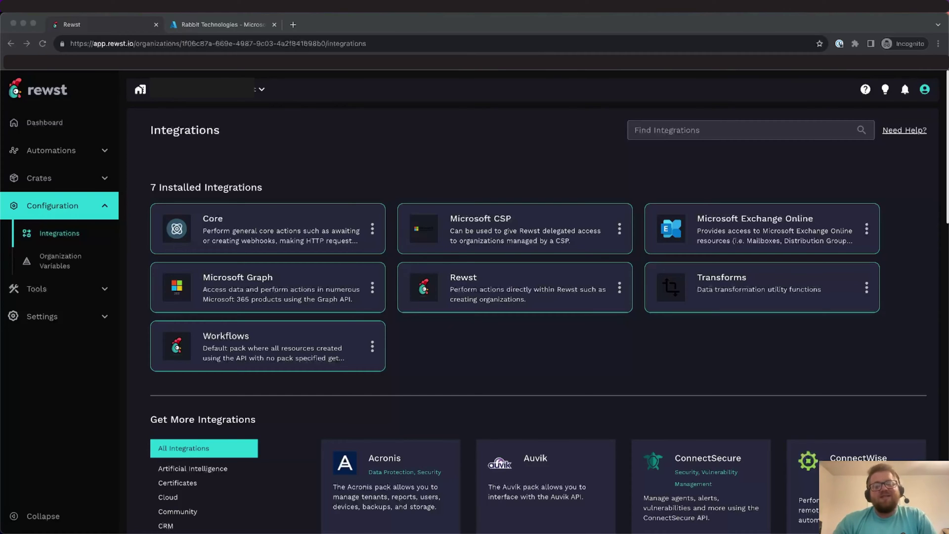
- Switch to the Azure portal tab showing the Rabbit Technologies Microsoft Entra ID overview
left_click(248, 27)
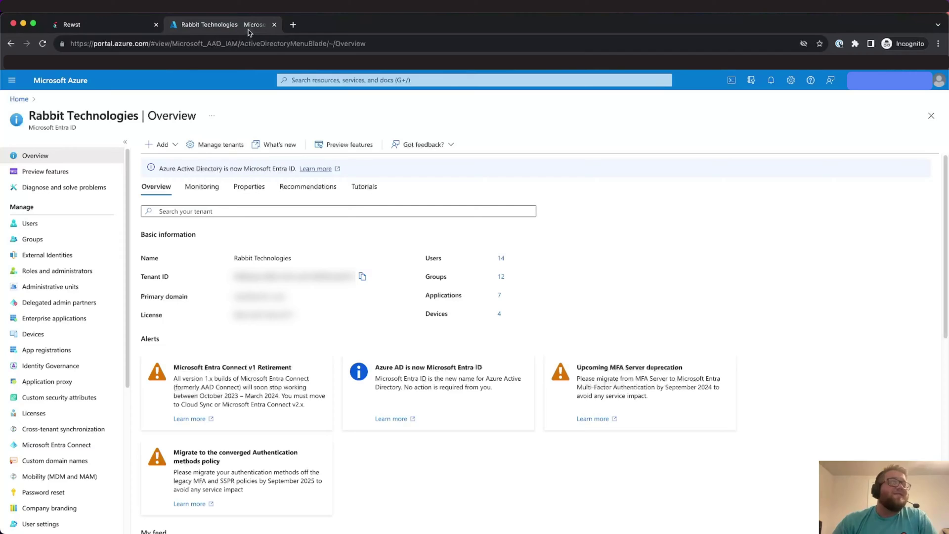
- Start a new user from the Add menu on the Entra ID overview
left_click(155, 145)
mouse_move(170, 164)
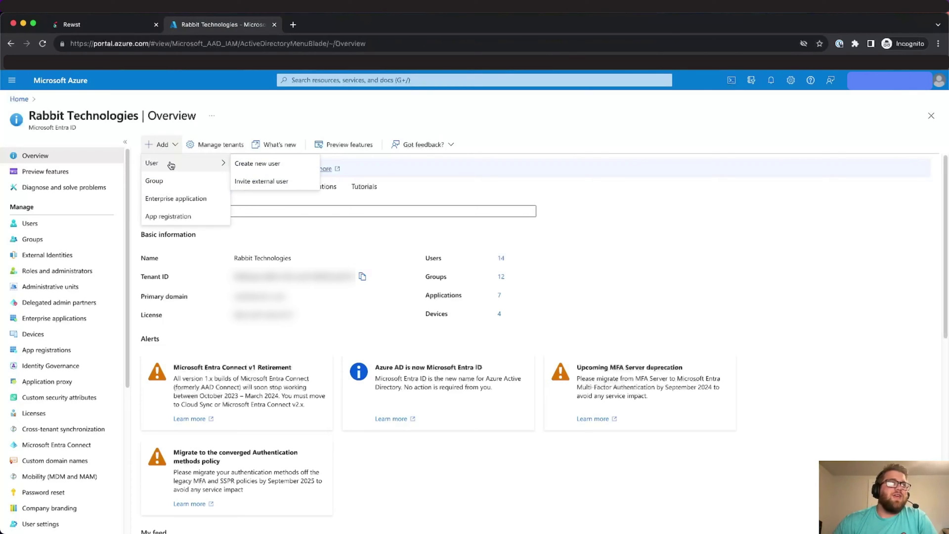
left_click(256, 165)
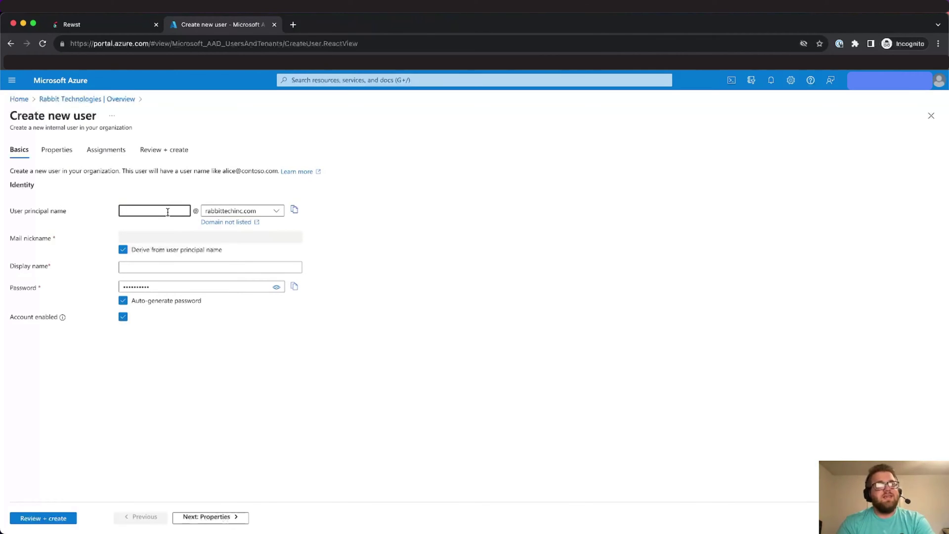
type("rewst")
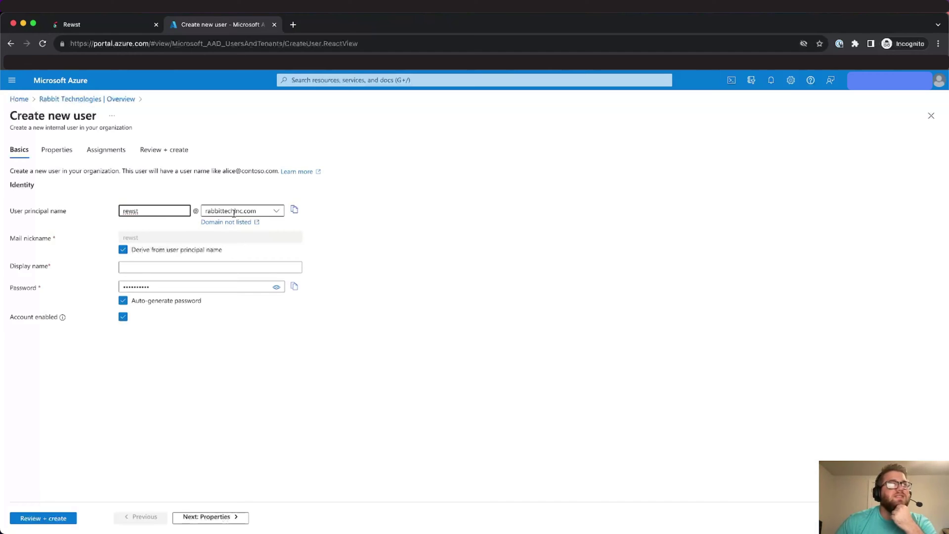
left_click(177, 266)
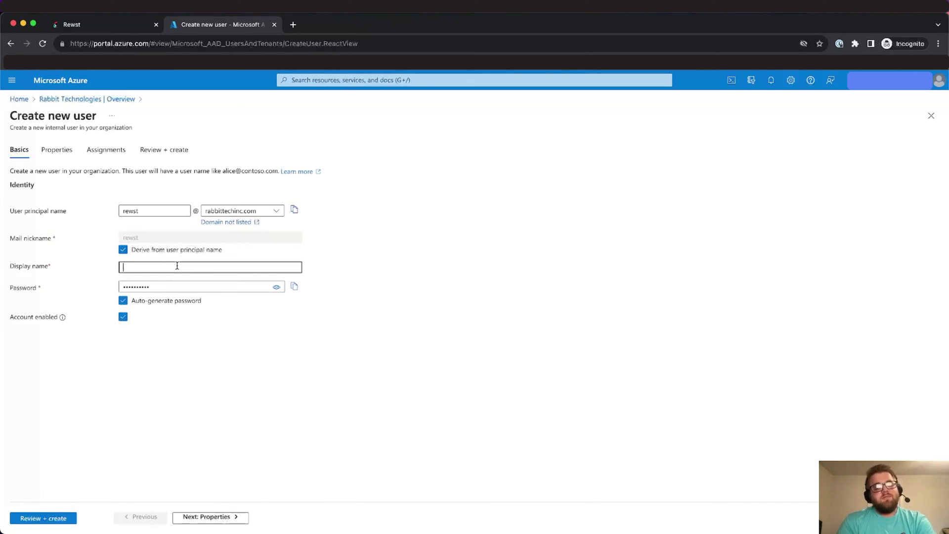
type("Rewst")
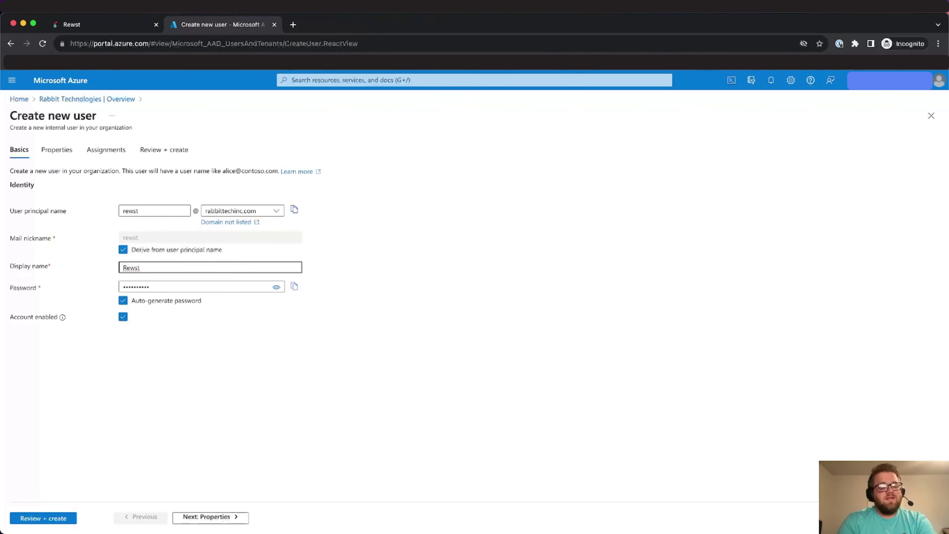
type(" Servic")
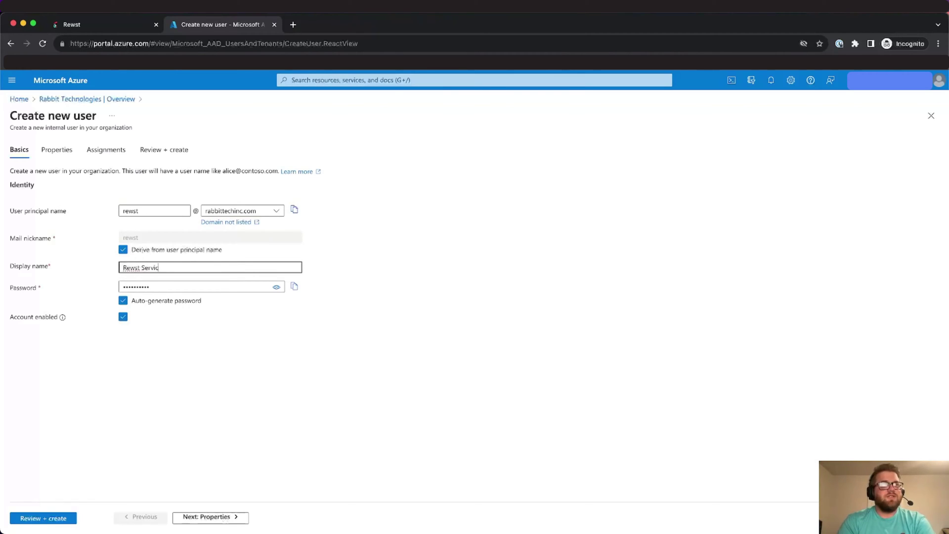
type("e Accoyun")
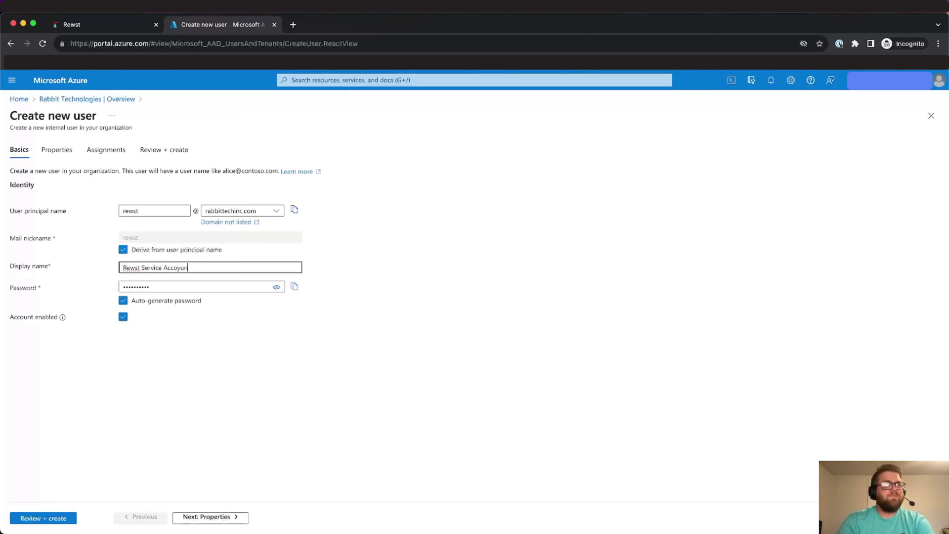
key("BackSpace")
key("BackSpace")
key("BackSpace")
type("unt")
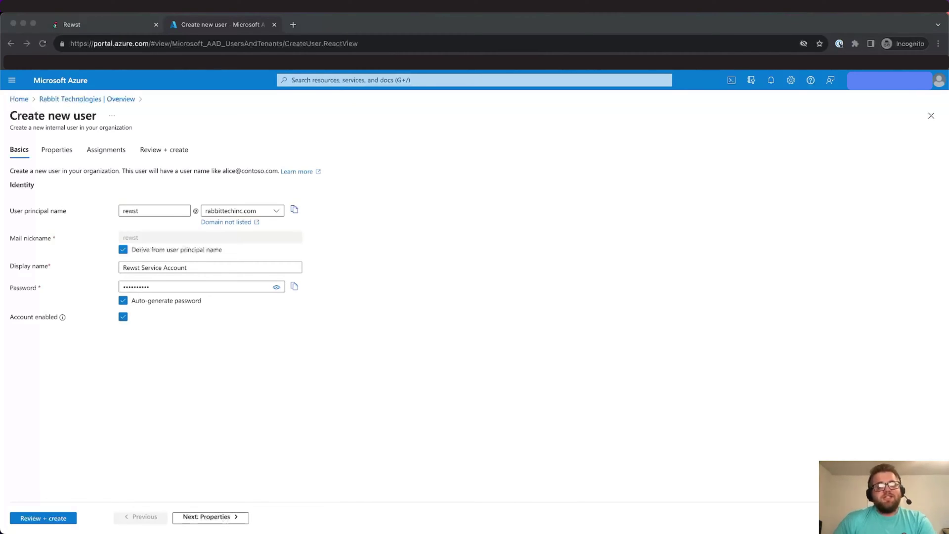
left_click(157, 210)
double_click(157, 211)
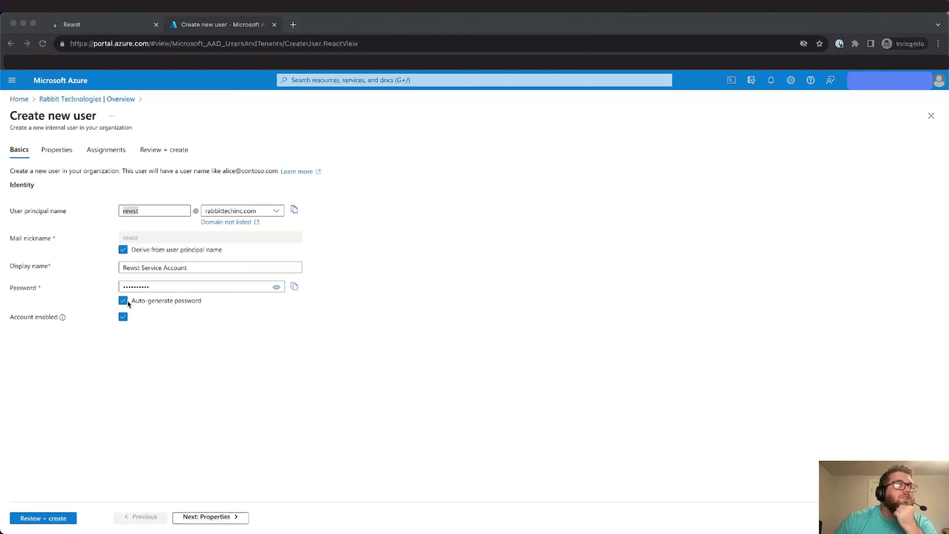
- Add the AdminAgents group to the new user's assignments
left_click(213, 517)
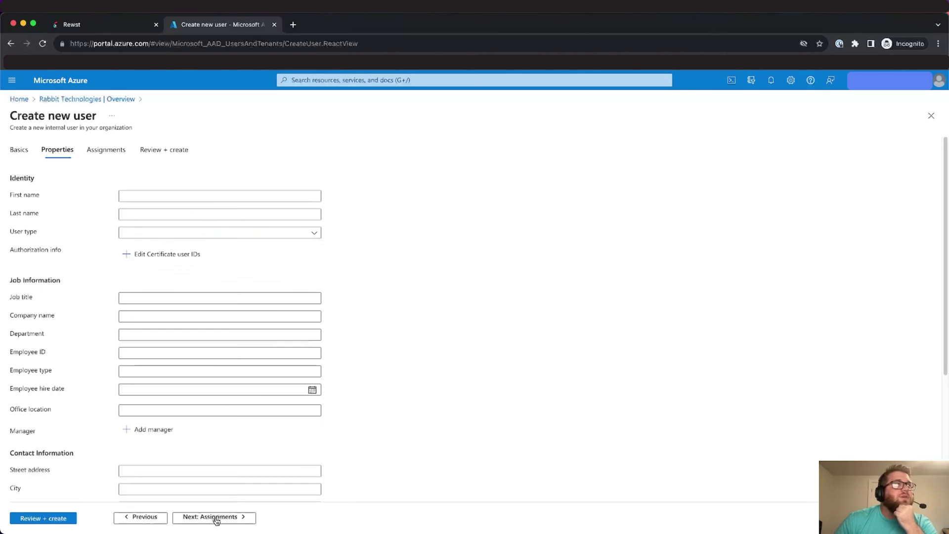
scroll(177, 441, "down", 3)
scroll(177, 441, "down", 3)
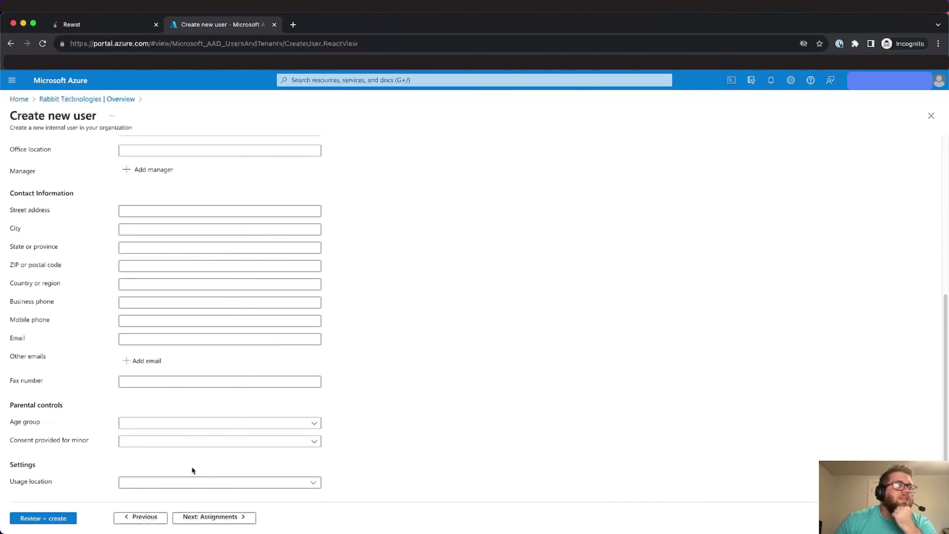
left_click(218, 517)
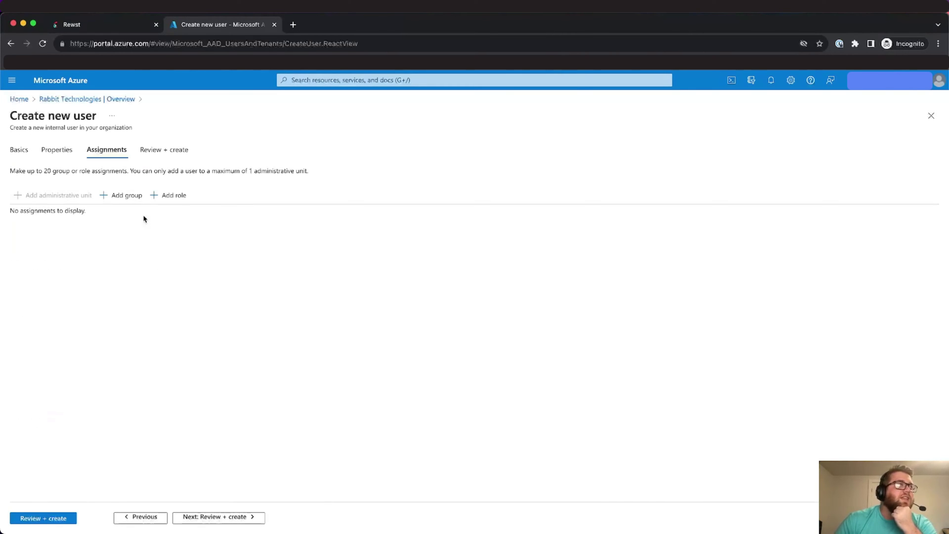
left_click(125, 195)
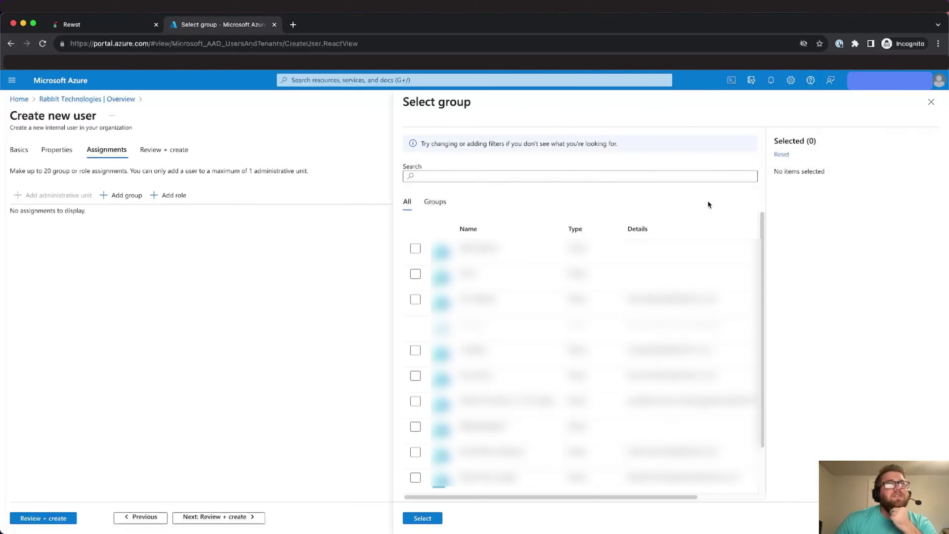
left_click(415, 249)
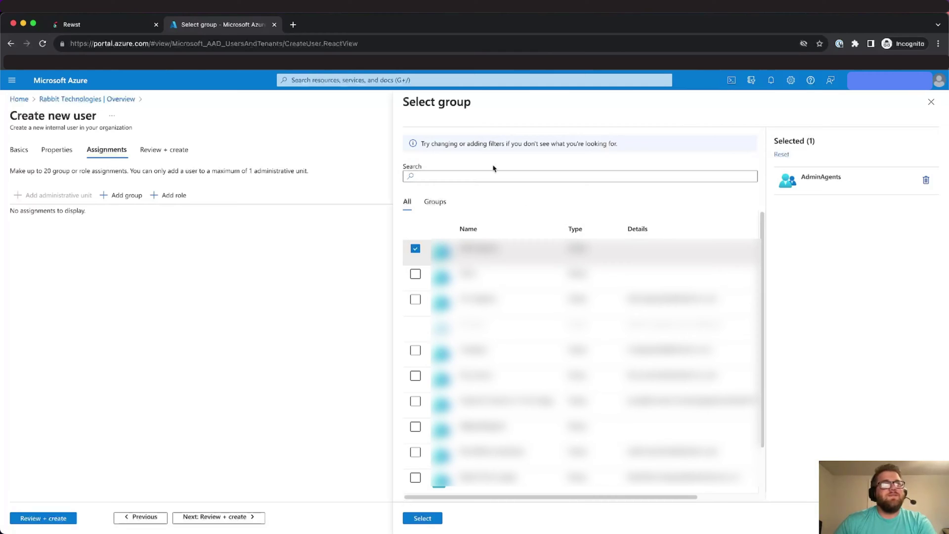
left_click(423, 518)
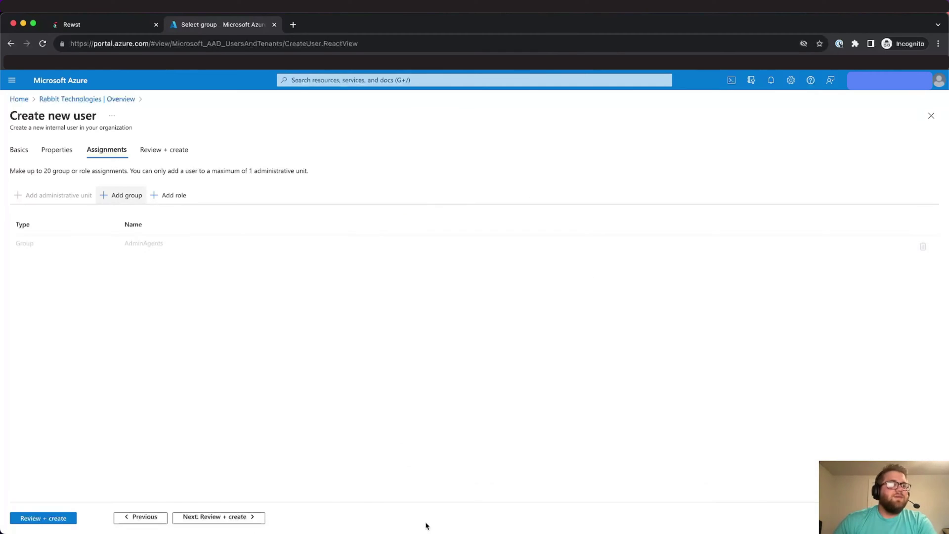
- Assign the Global Administrator role, then review and create the user
left_click(178, 195)
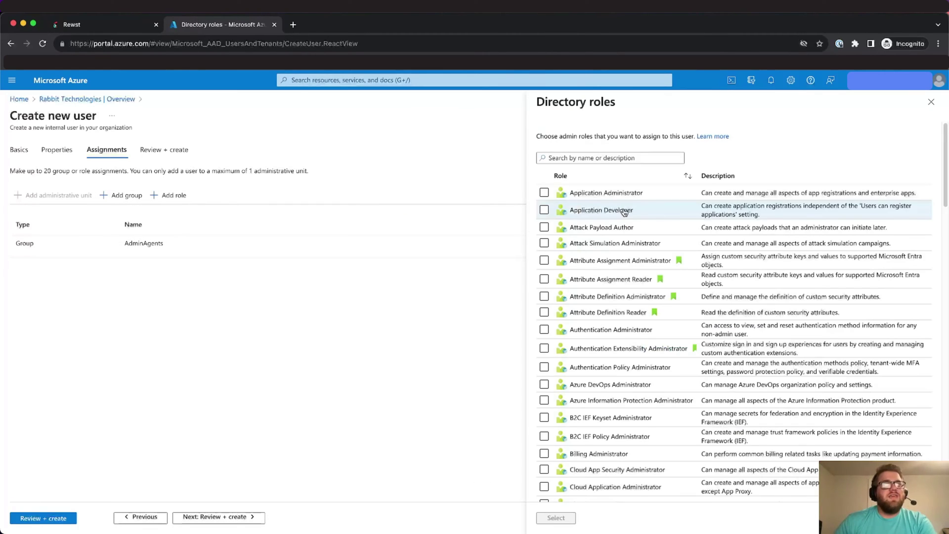
left_click(600, 159)
type("global")
left_click(545, 193)
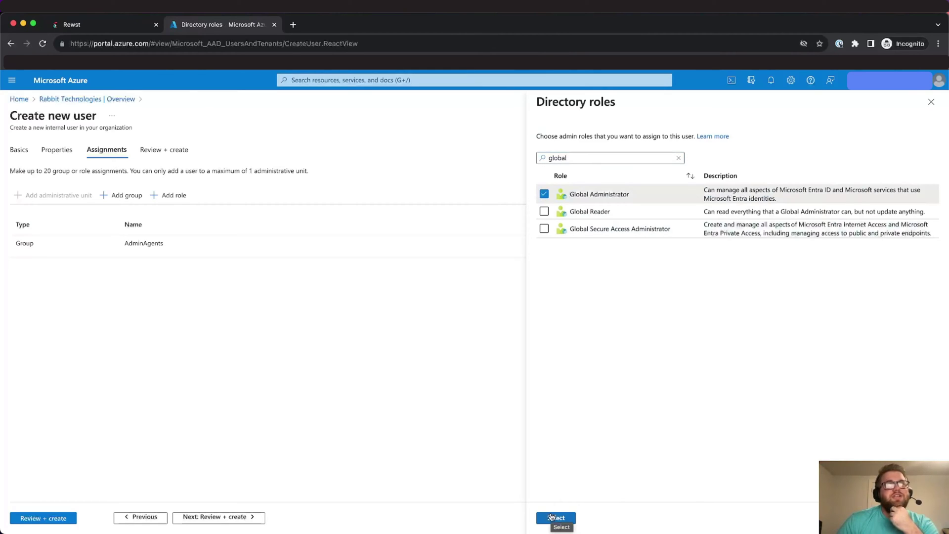
left_click(552, 518)
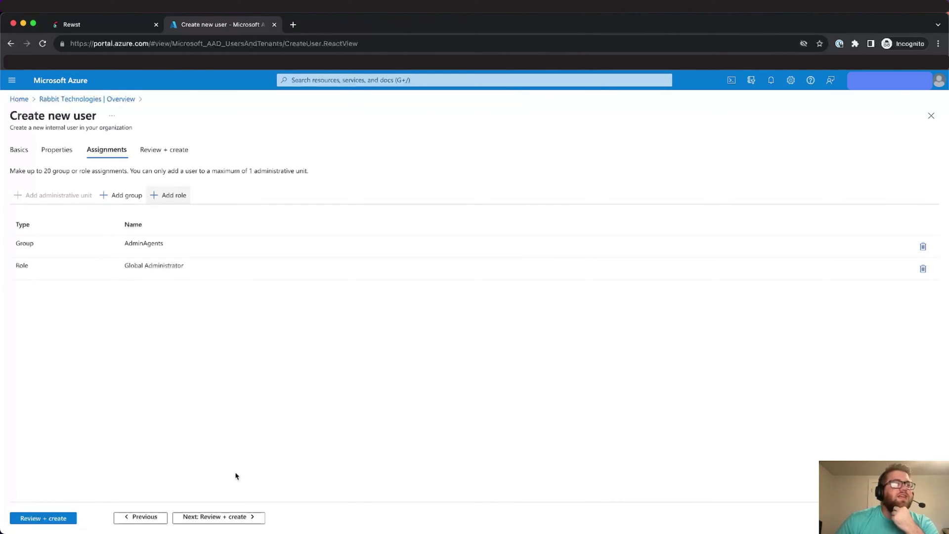
left_click(213, 519)
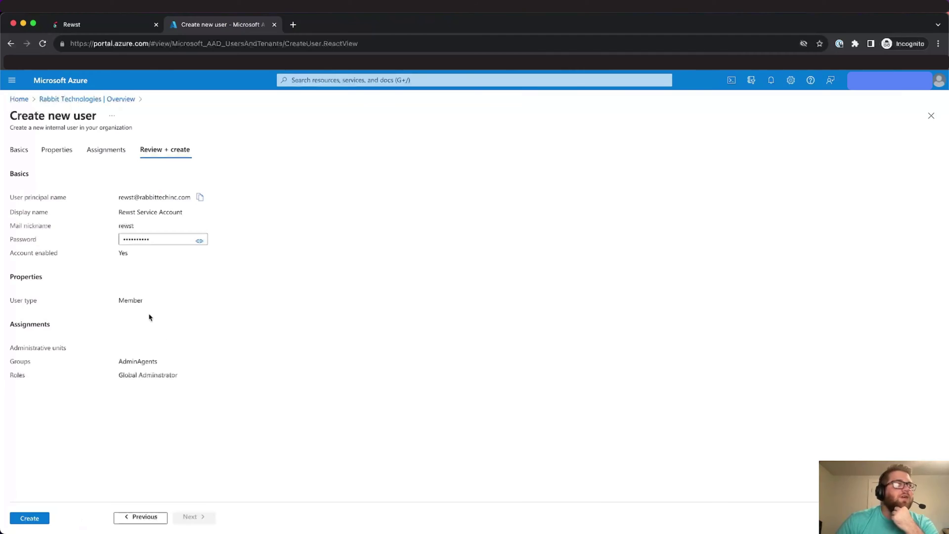
left_click(43, 523)
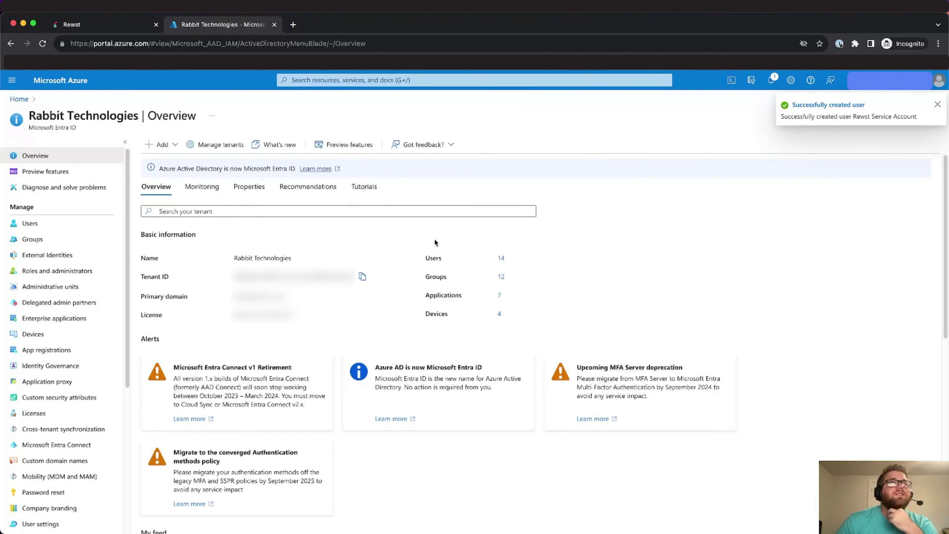
- Start a new group Rewst GDAP, described 'For CSP GDAP role assignment', allowing Entra role assignment
left_click(58, 241)
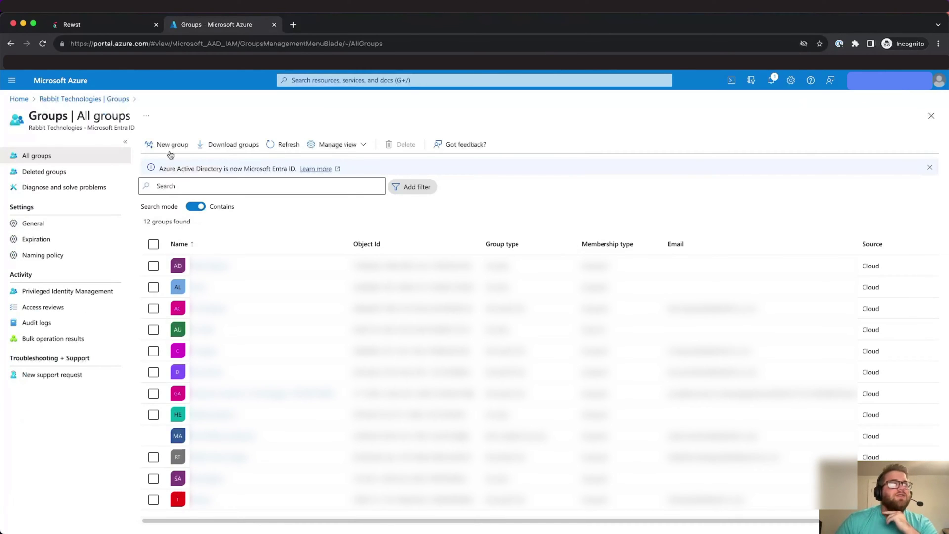
left_click(168, 148)
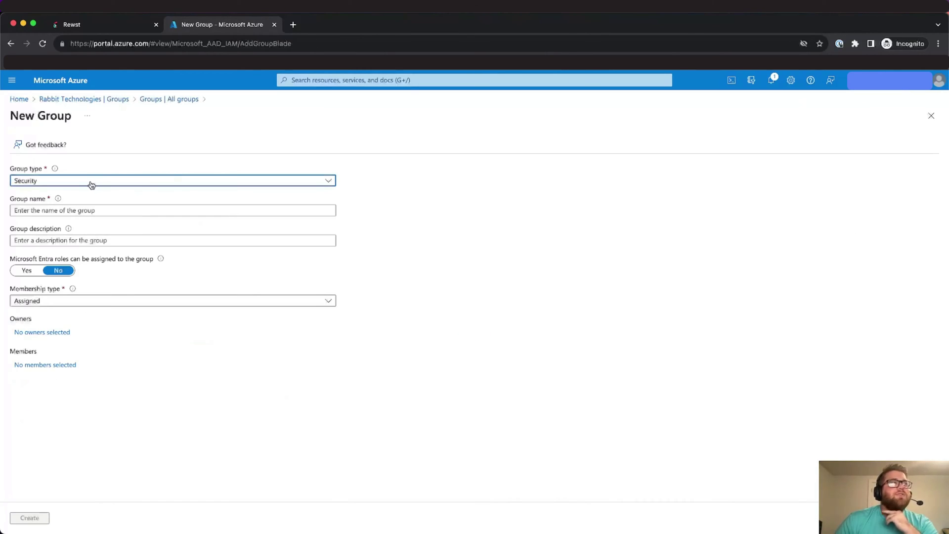
left_click(74, 213)
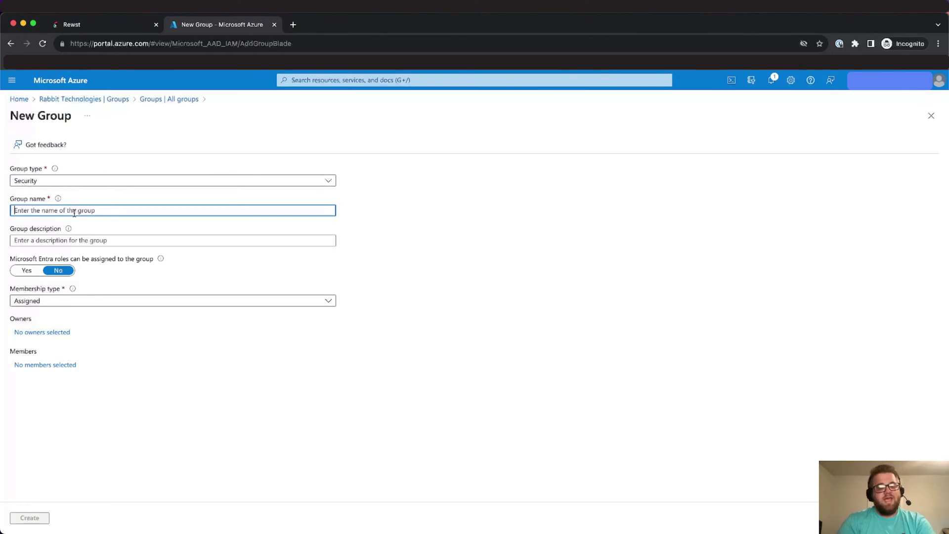
type("Rew")
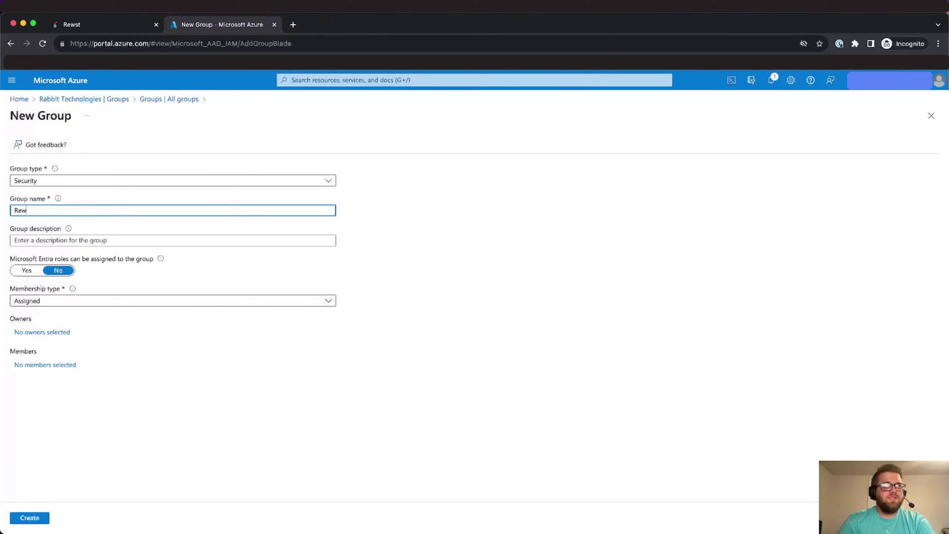
type("st DGAP")
left_click(75, 238)
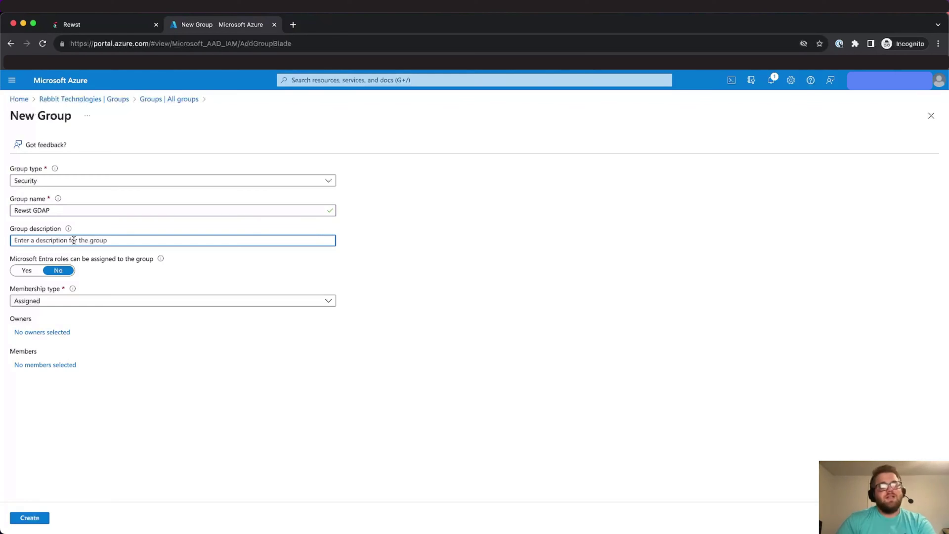
type("For CSP GDAP role assignment")
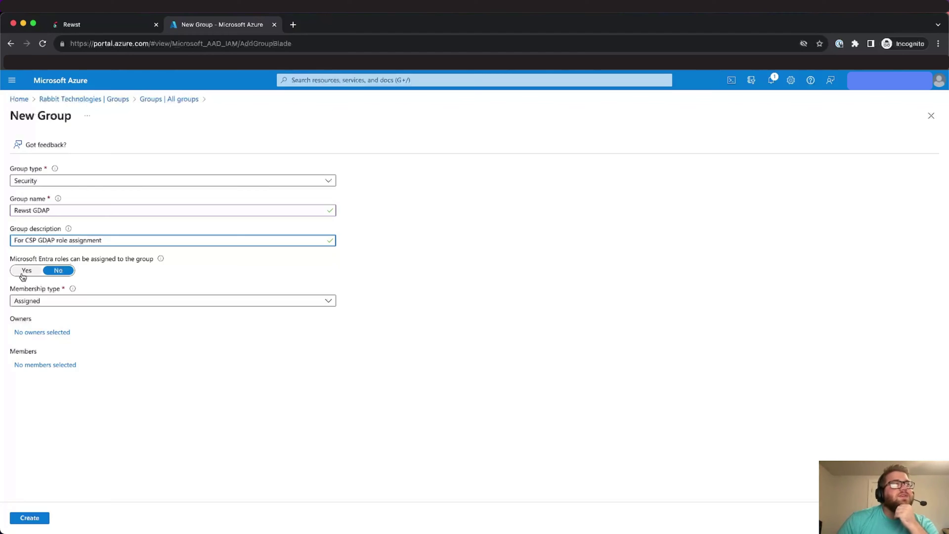
left_click(25, 270)
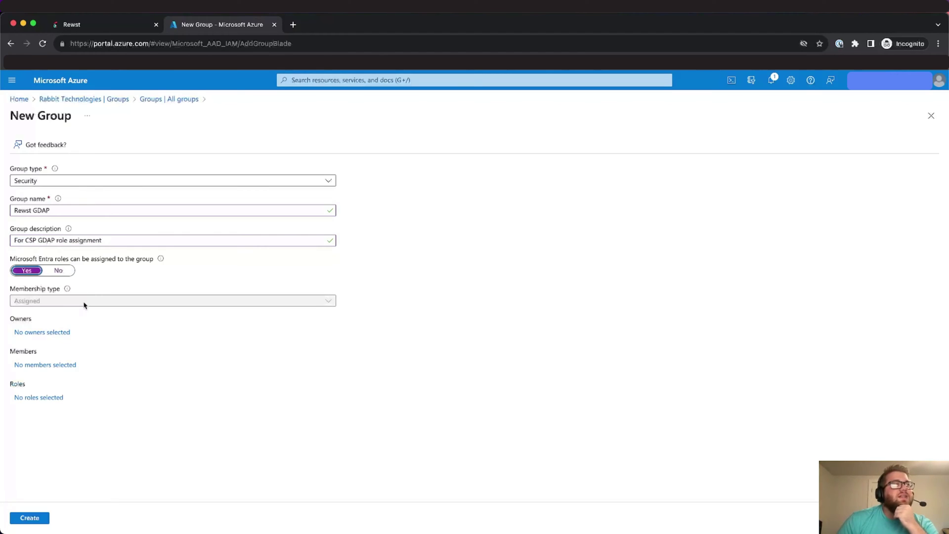
- Add Rewst Service Account as the sole member and create the role-assignable group
left_click(56, 369)
left_click(460, 179)
type("rewst")
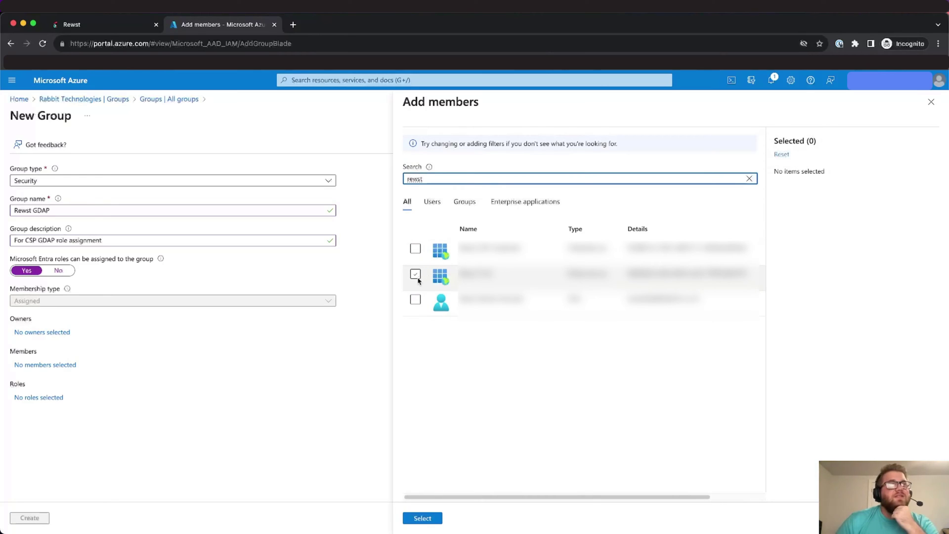
left_click(415, 302)
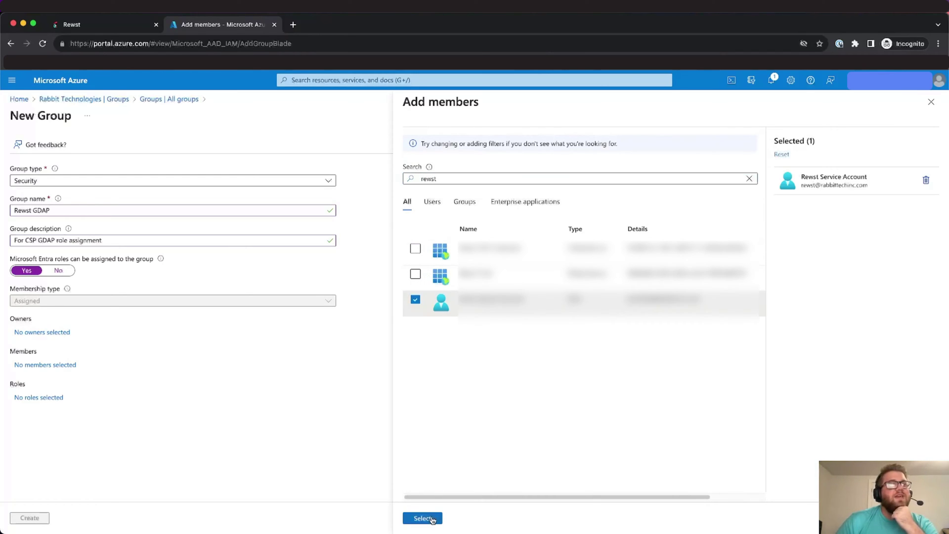
left_click(423, 518)
left_click(30, 518)
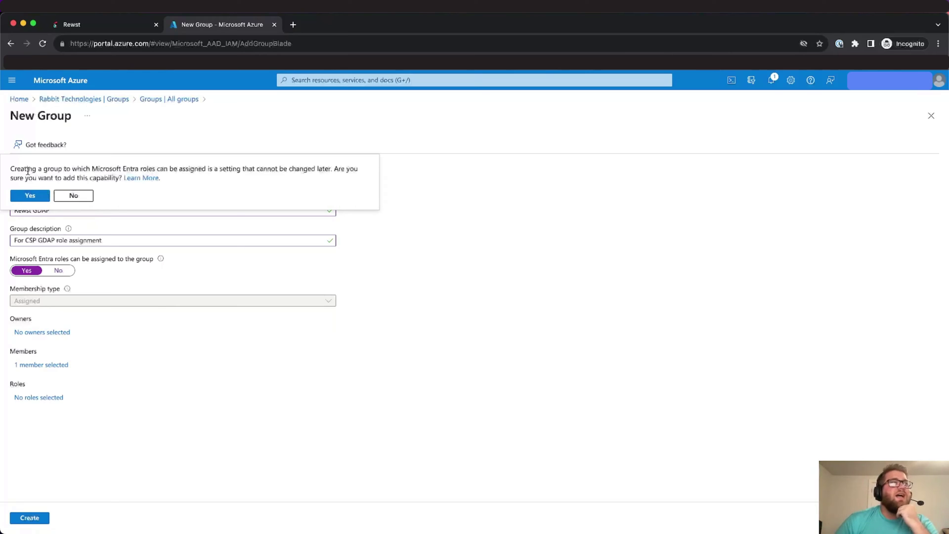
left_click(29, 195)
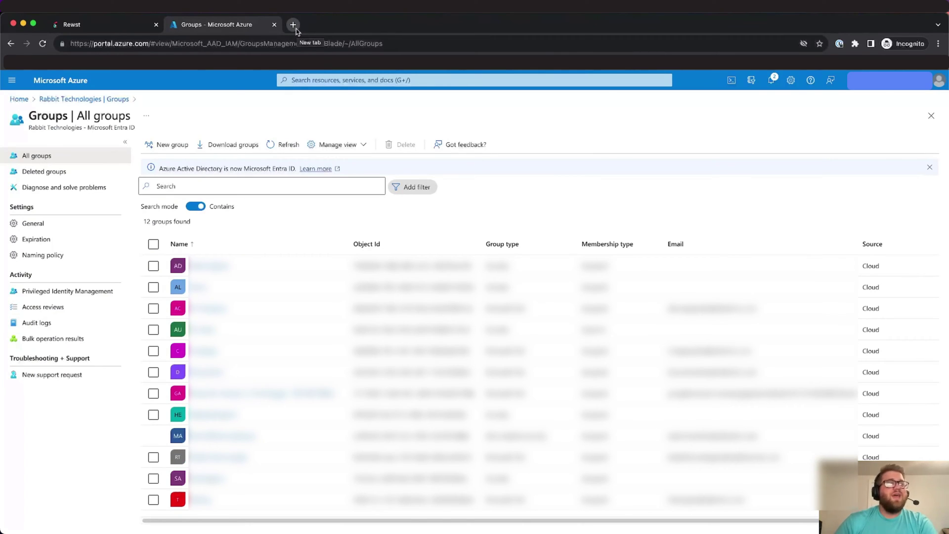
- Load office.com in a new tab and sign in to Microsoft 365
left_click(293, 25)
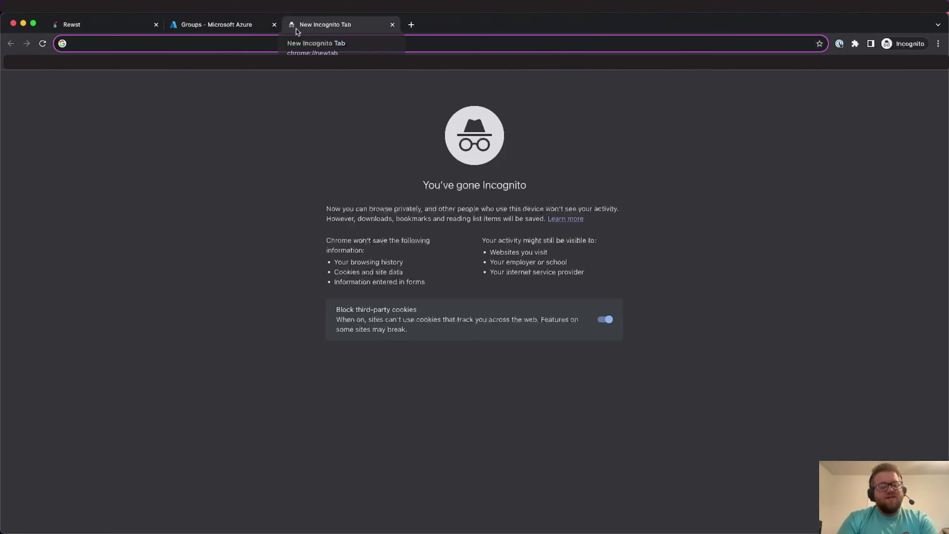
type("office.com")
key("Return")
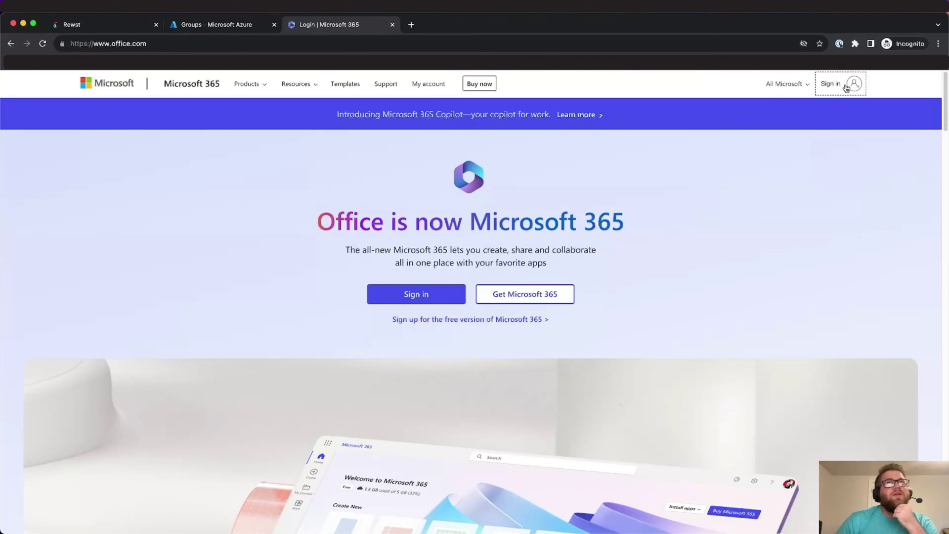
left_click(852, 85)
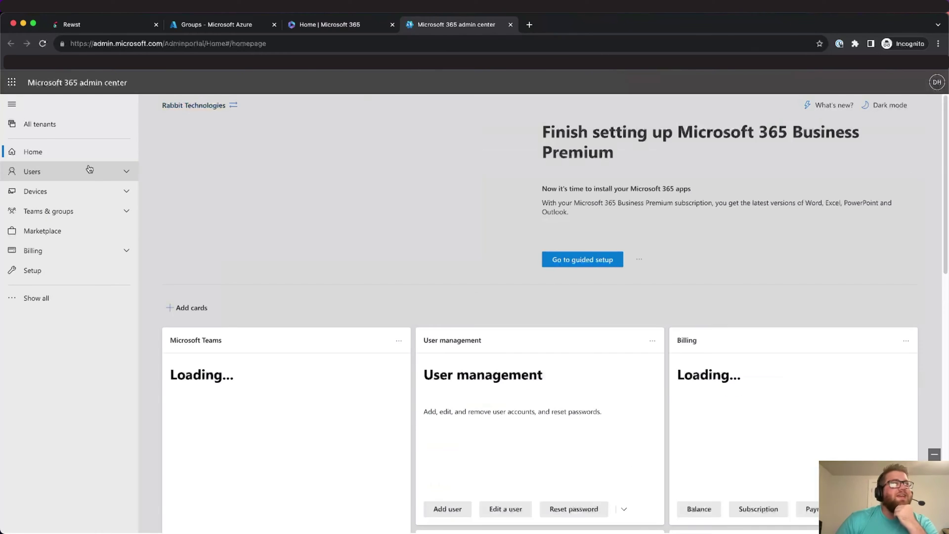
- Enable per-user multi-factor authentication for Rewst Service from the Active users list
left_click(101, 174)
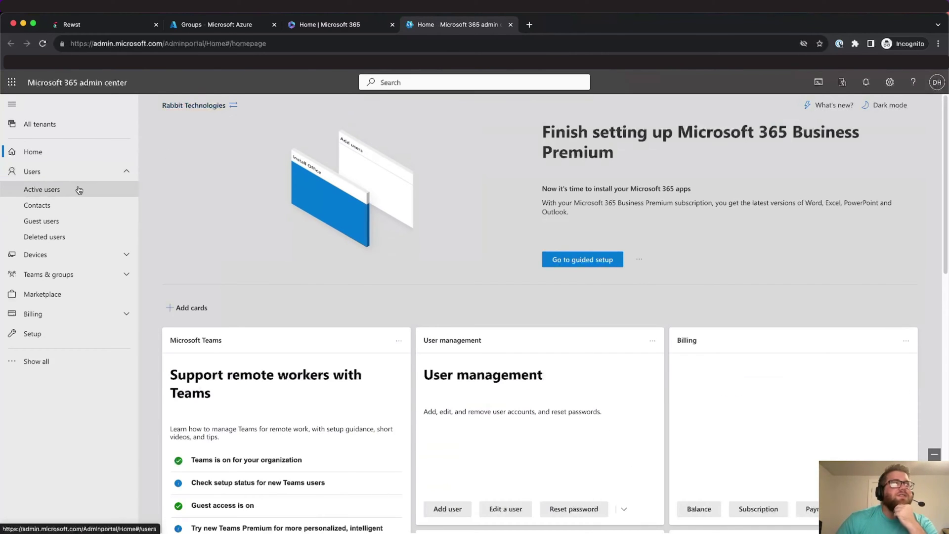
left_click(79, 191)
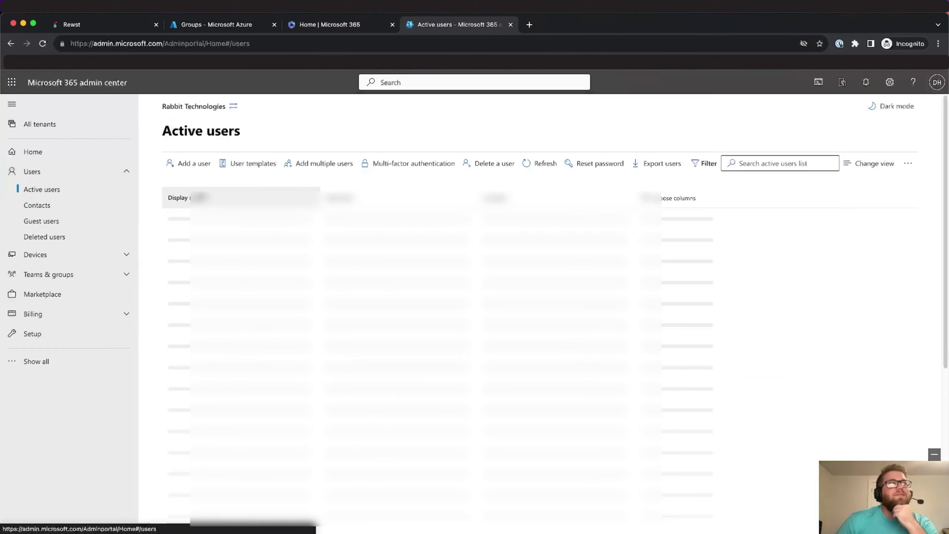
left_click(400, 165)
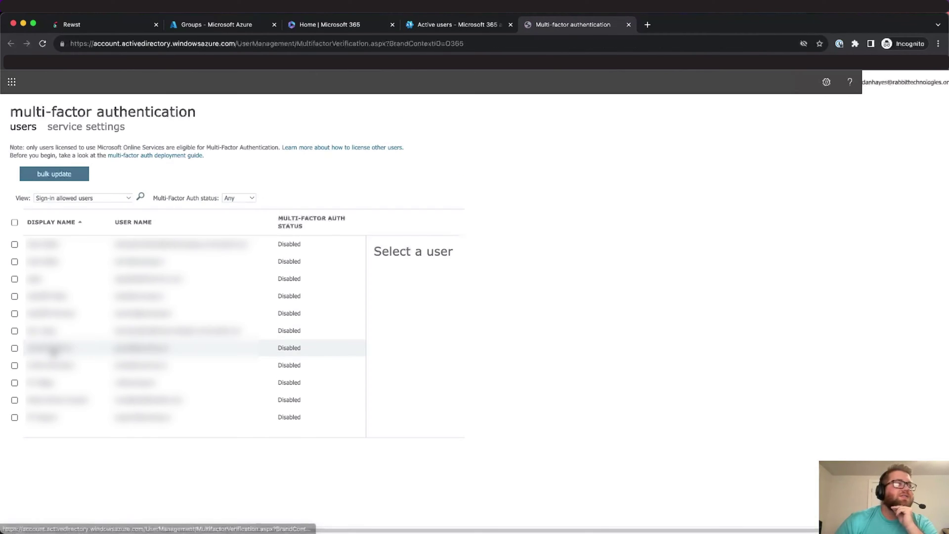
left_click(15, 400)
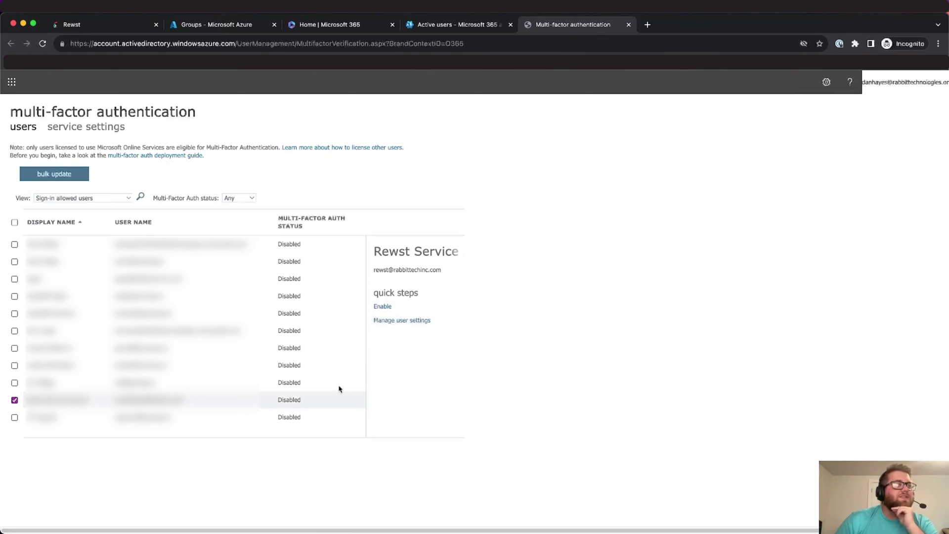
left_click(383, 307)
left_click(536, 353)
left_click(590, 337)
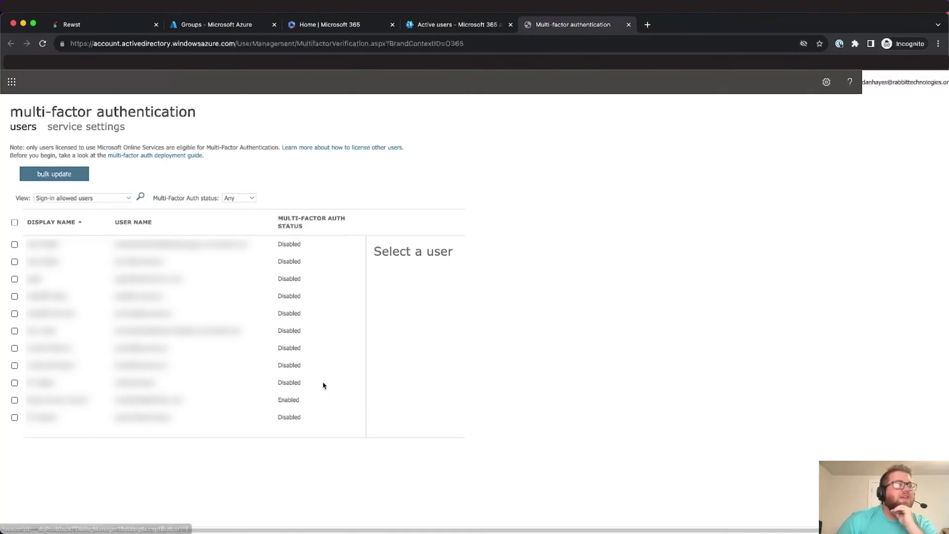
- Enforce multi-factor authentication for Rewst Service
left_click(132, 396)
left_click(383, 321)
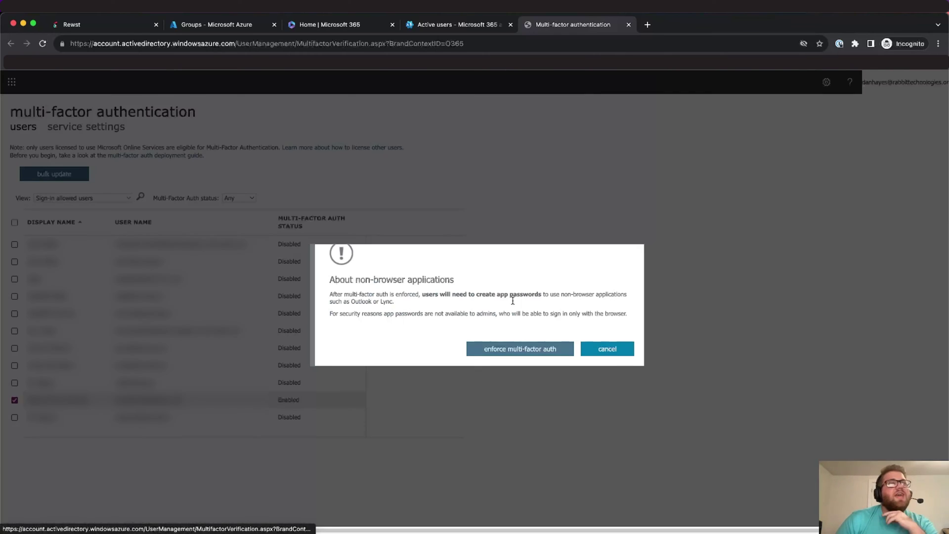
left_click(536, 348)
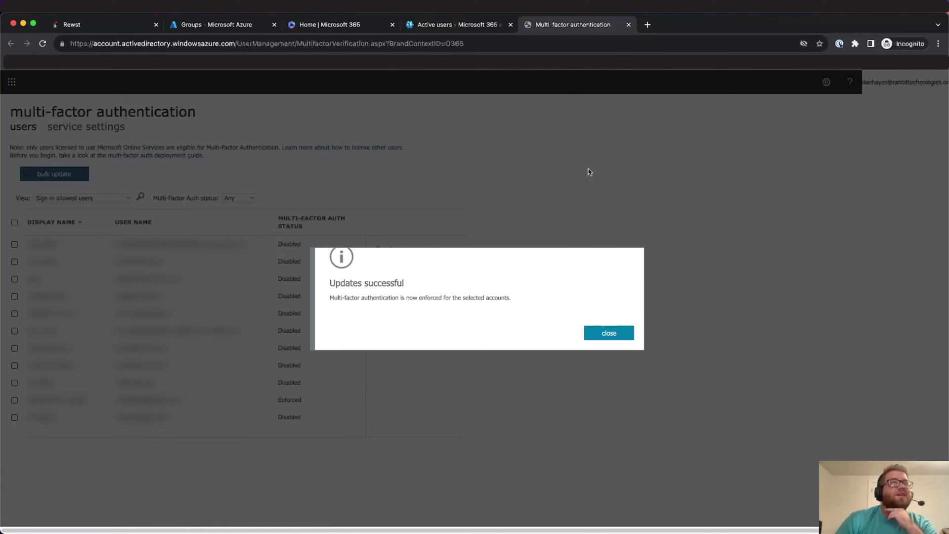
left_click(608, 332)
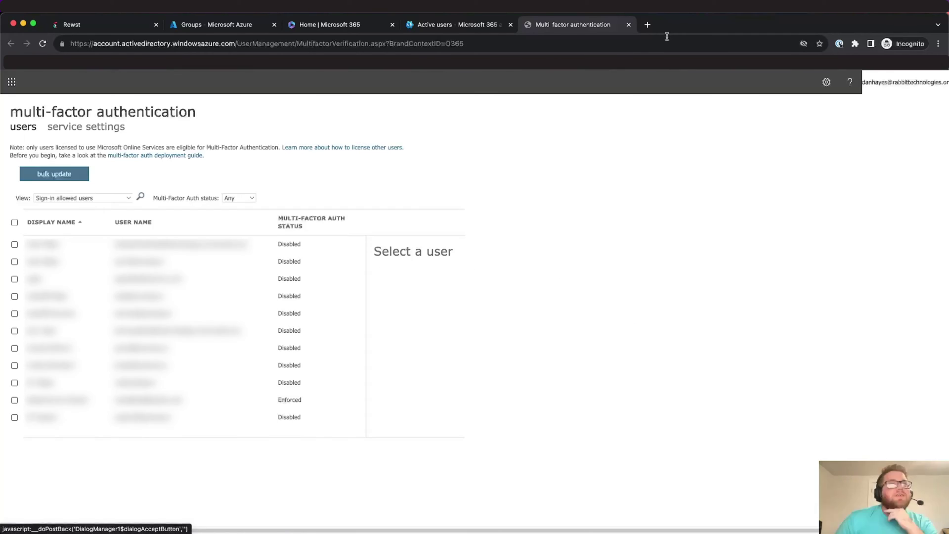
- Close the MFA page and load partner.microsoft.com in a new tab to sign in to Partner Center
left_click(628, 24)
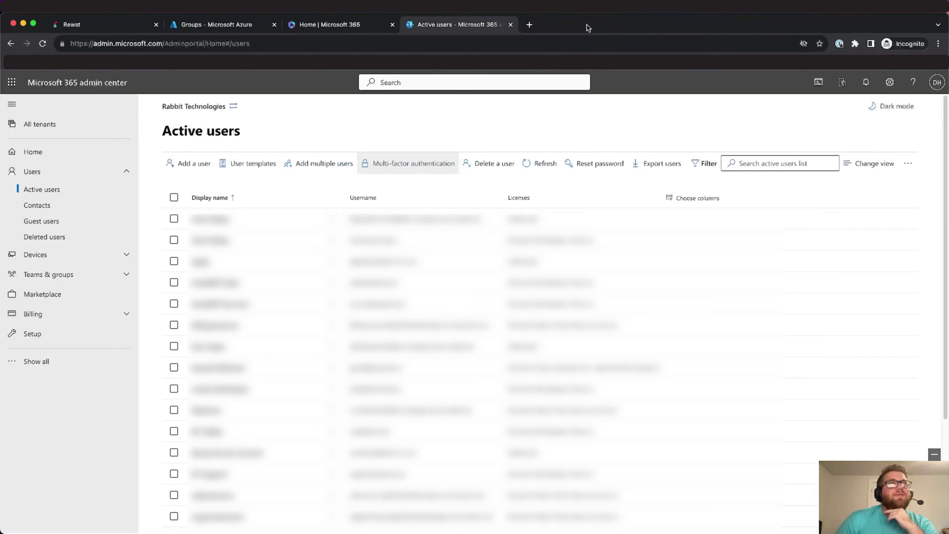
left_click(531, 26)
type("part")
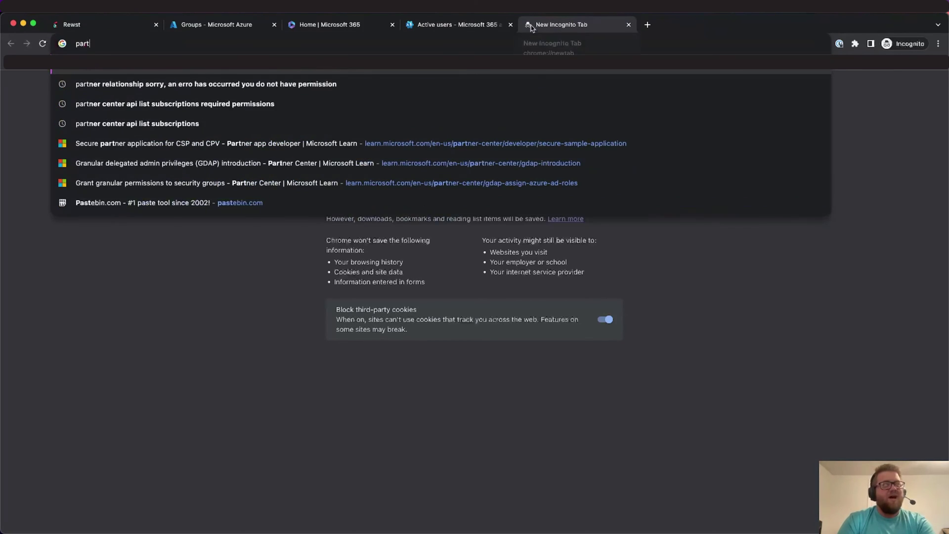
type("ner.micr")
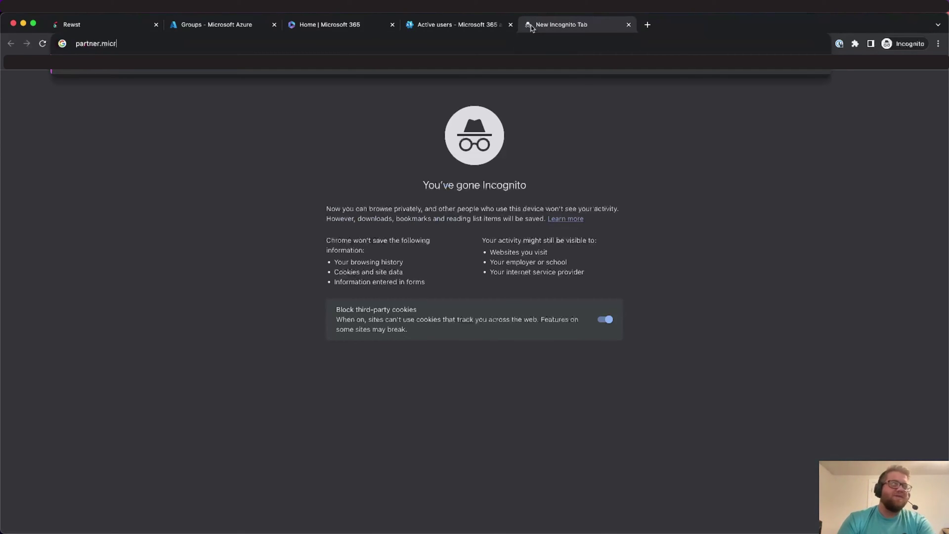
type("soft.com")
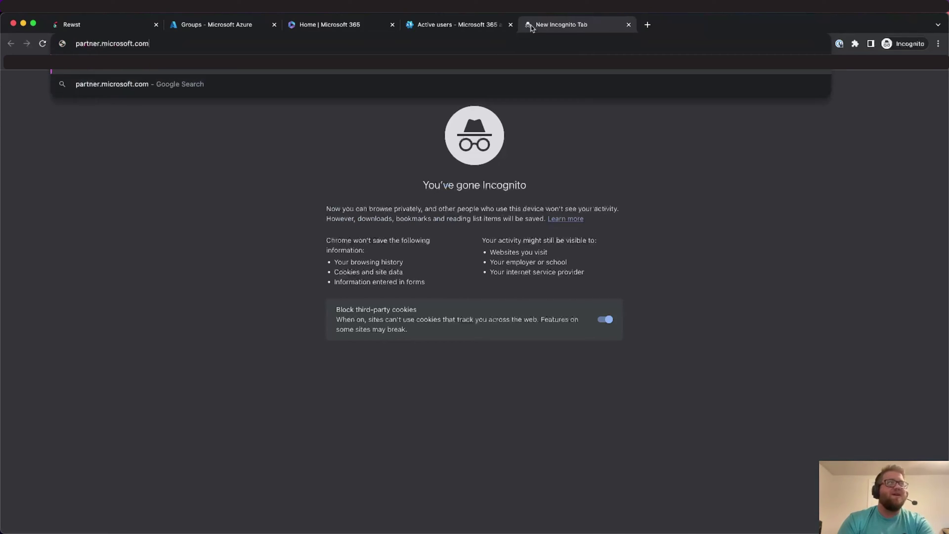
key("Return")
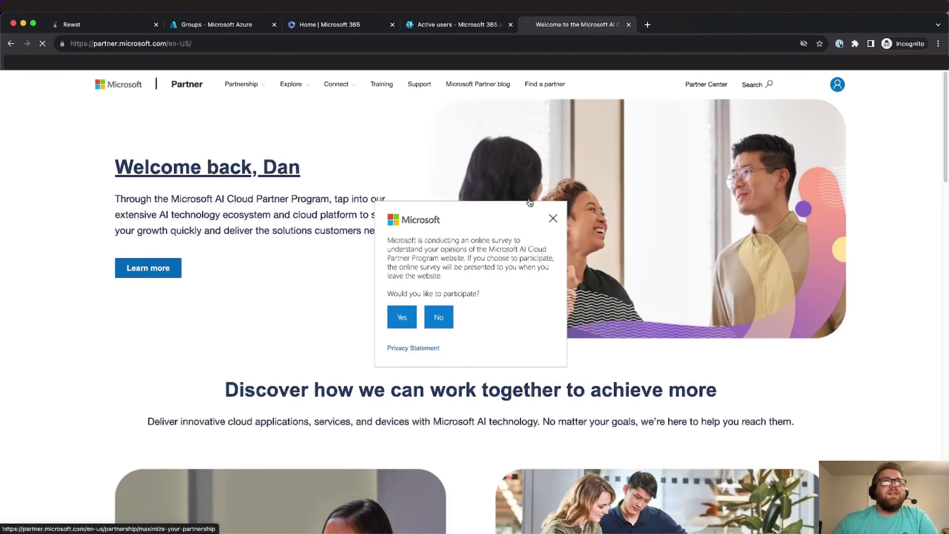
left_click(720, 88)
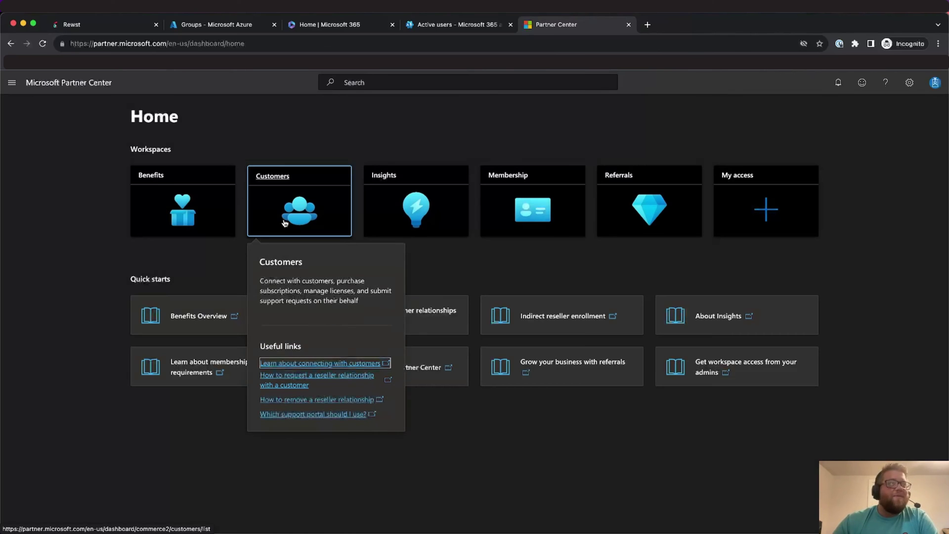
- Go to the customer's Admin relationships and begin a new relationship request
left_click(285, 223)
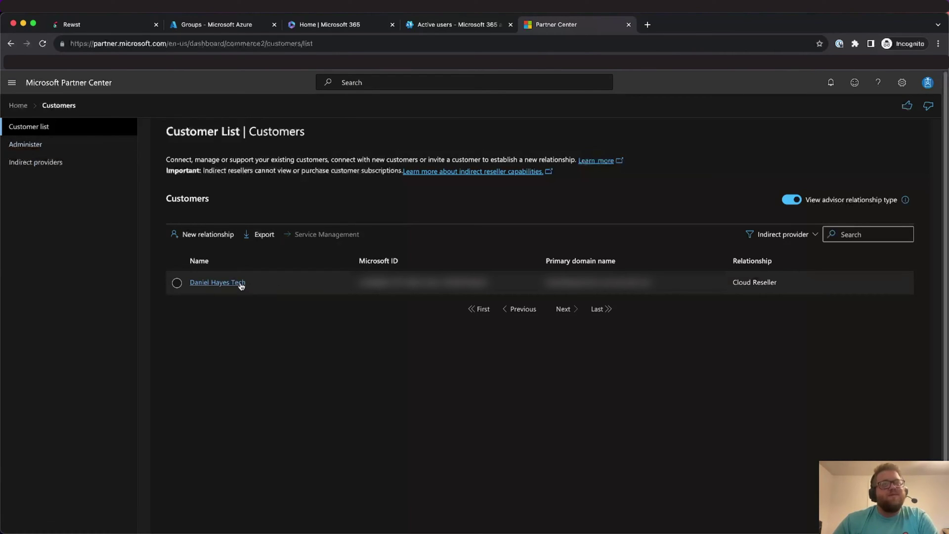
left_click(240, 285)
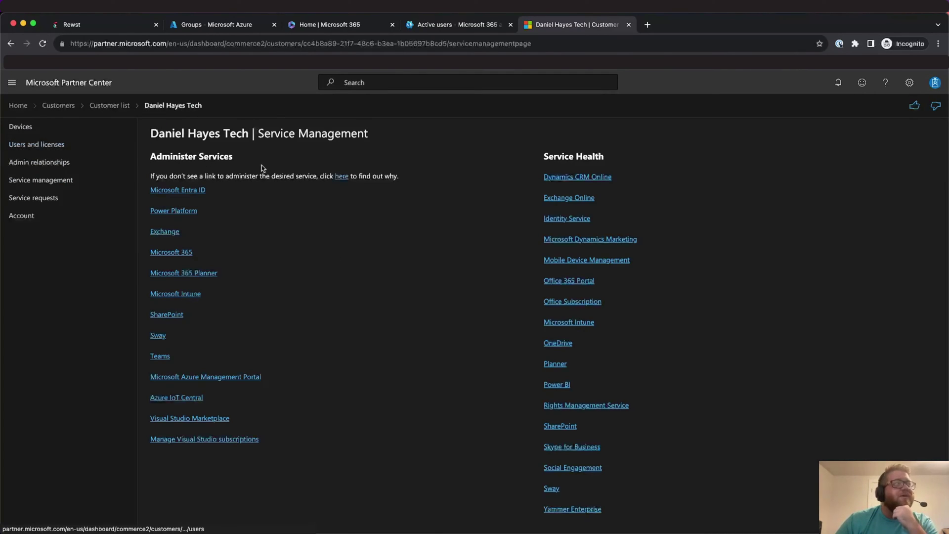
left_click(70, 162)
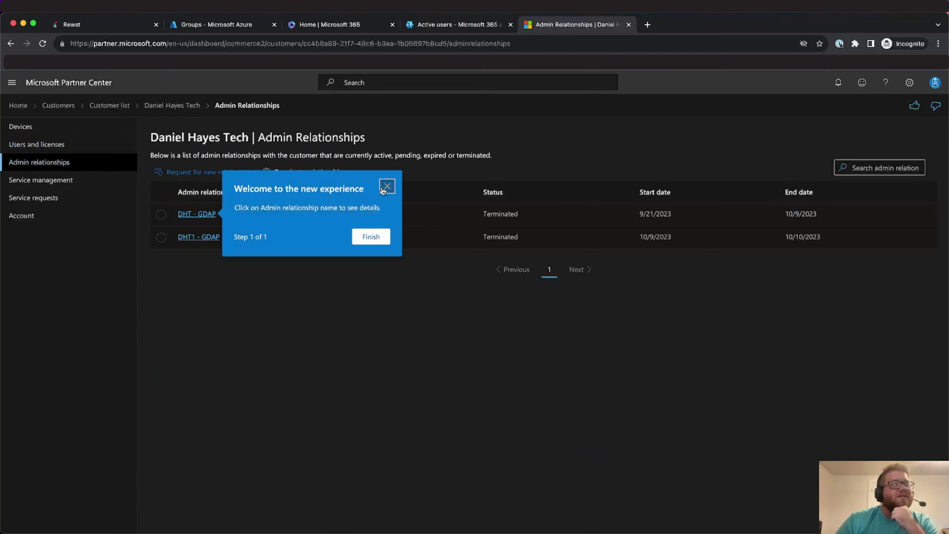
left_click(387, 186)
left_click(218, 171)
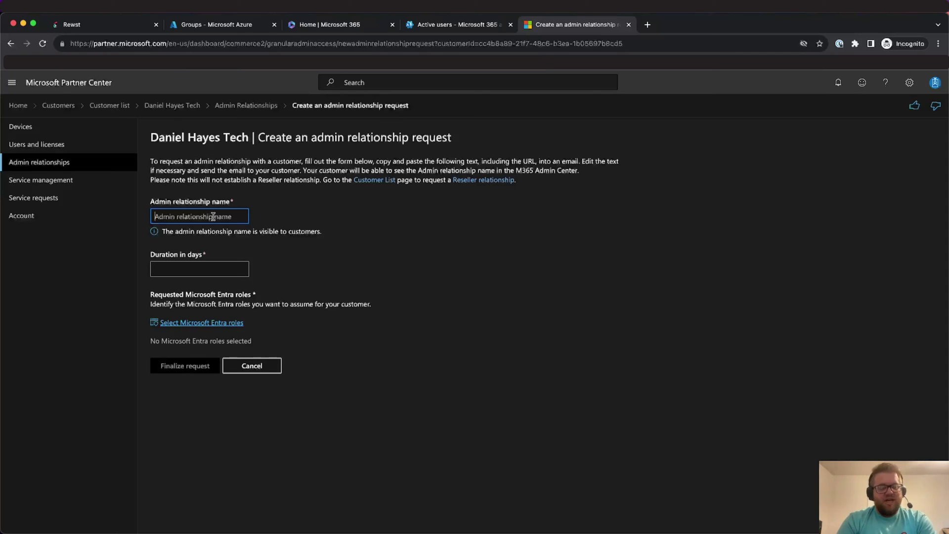
- Name the request DHT2 - GDAP with a 730-day duration and open the Entra roles list
type("DHT2 - GDAP")
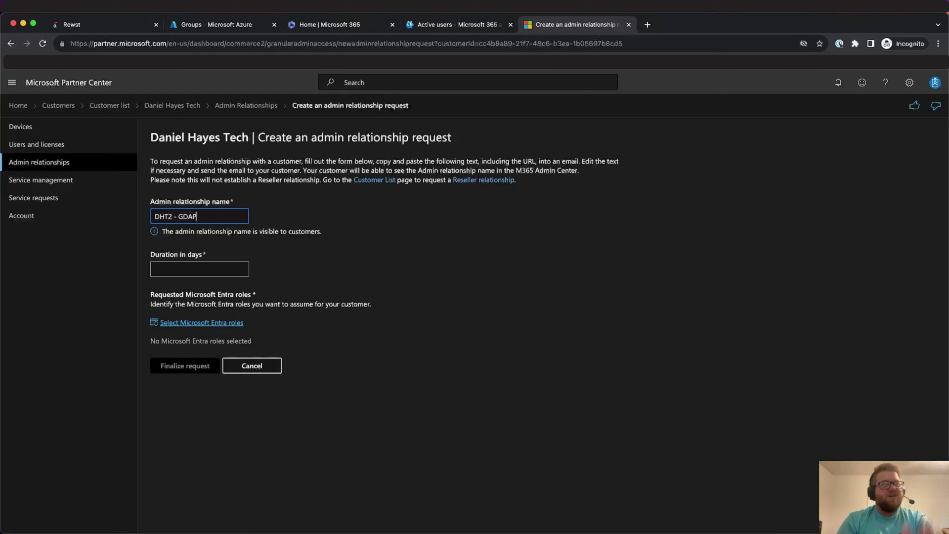
left_click(181, 262)
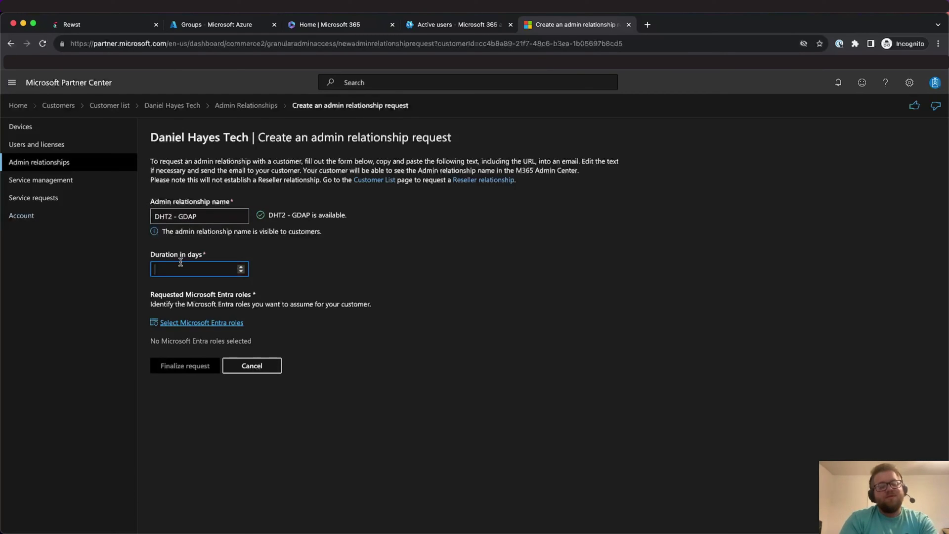
type("730")
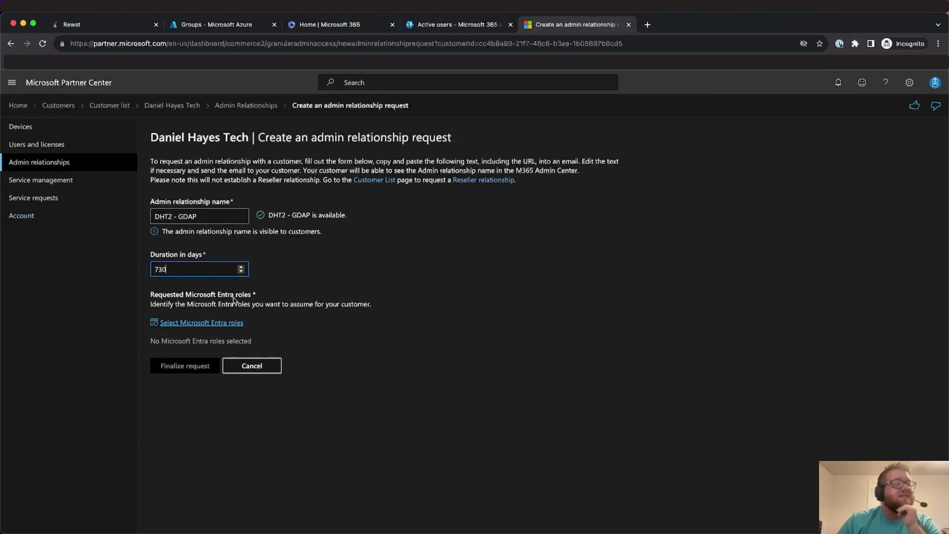
left_click(230, 323)
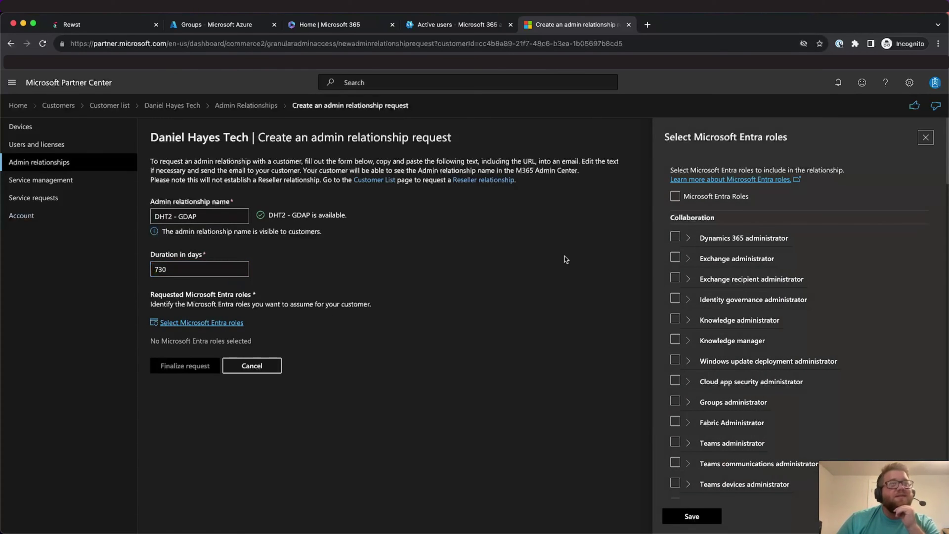
left_click(648, 24)
- On rewst.help, search 'Recommended GD' and open the Recommended Roles for GDAP section
type("rewst.help")
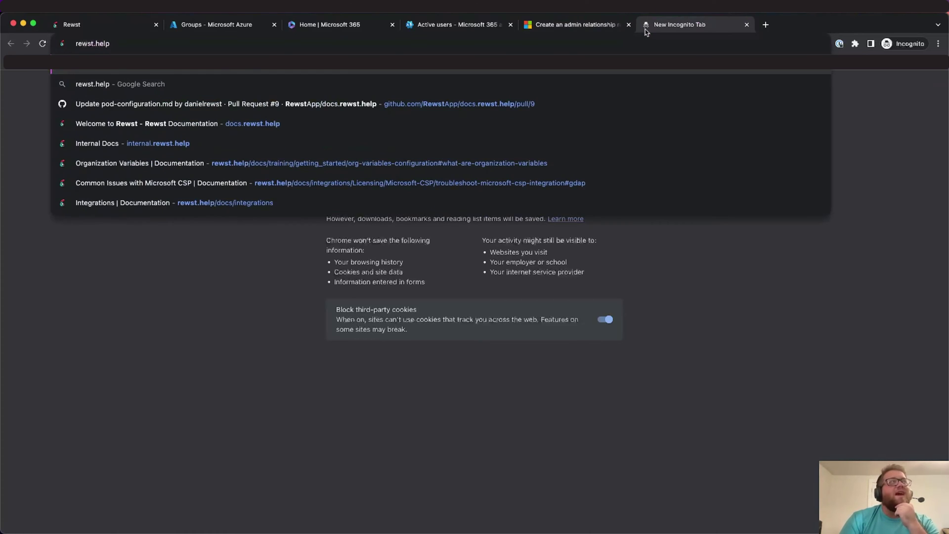
key("Return")
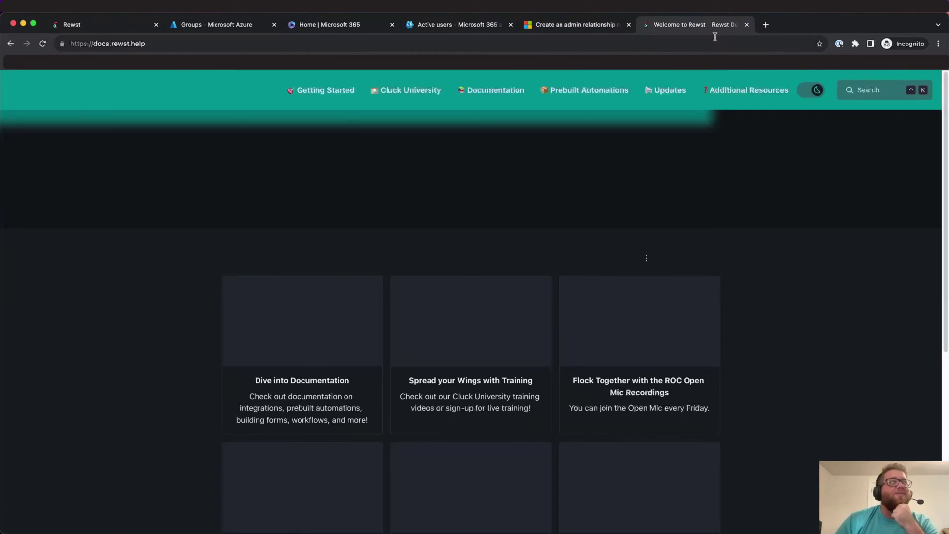
left_click(880, 90)
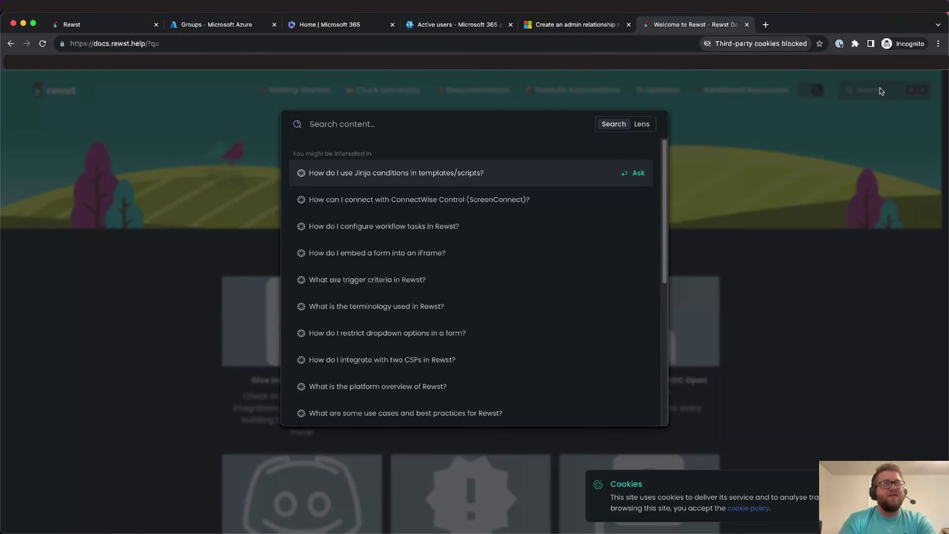
type("Recommended")
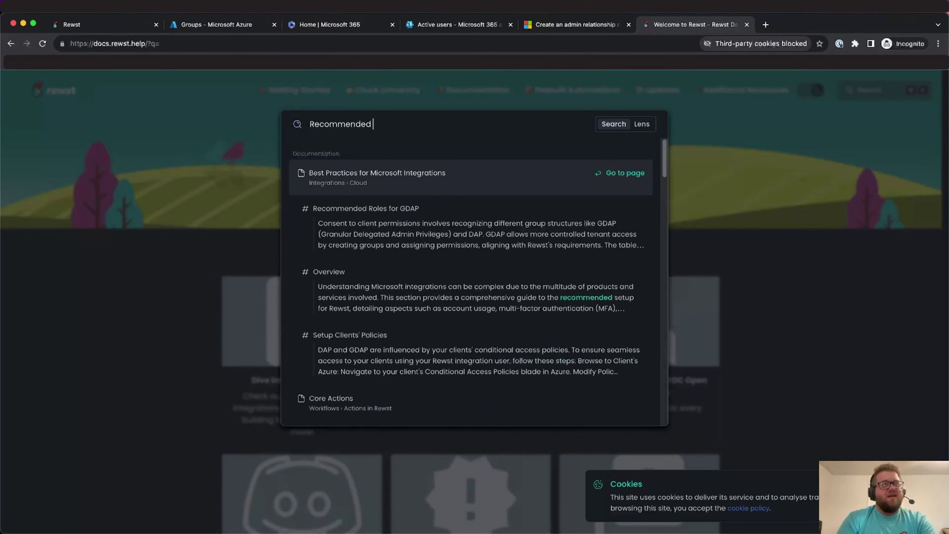
type(" GD")
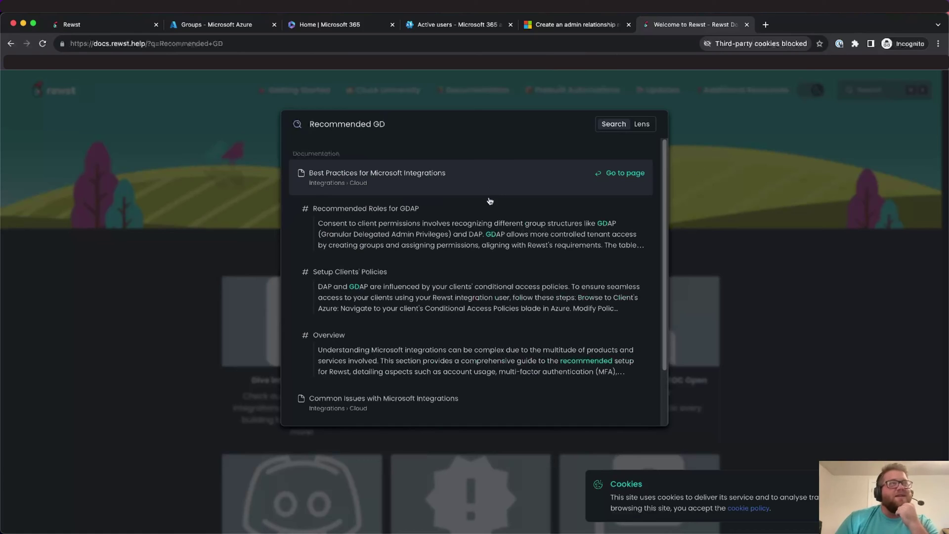
left_click(446, 225)
scroll(423, 197, "down", 2)
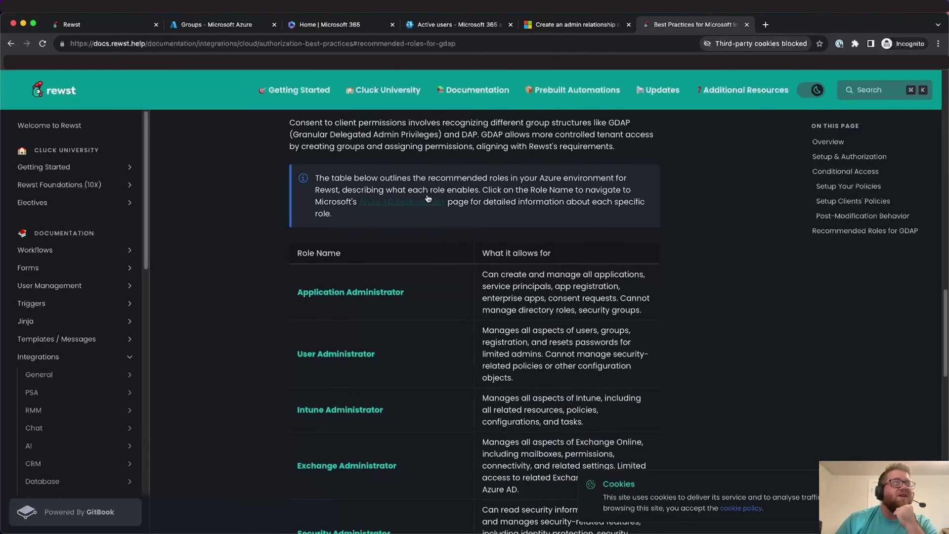
- Tick Application administrator in the Entra roles list, checking it against the Rewst docs
left_click(586, 26)
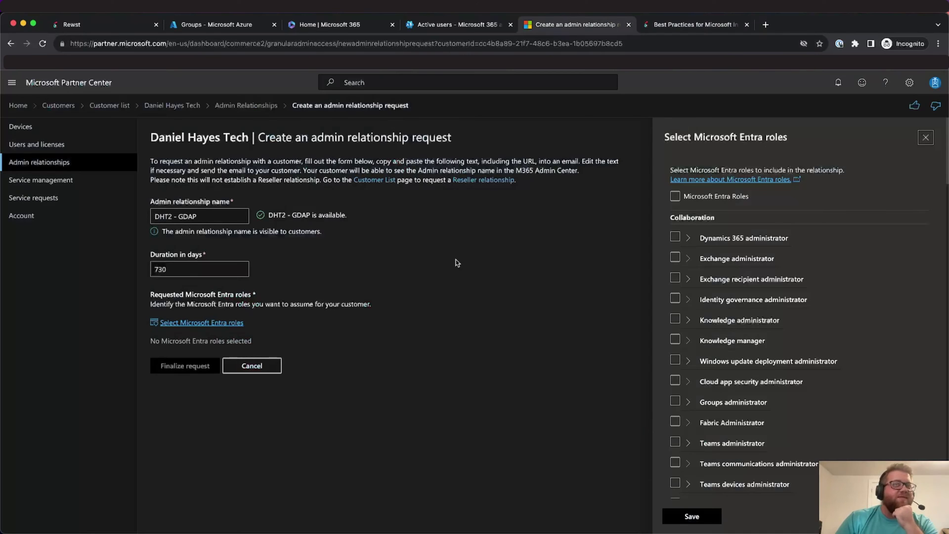
scroll(832, 197, "down", 3)
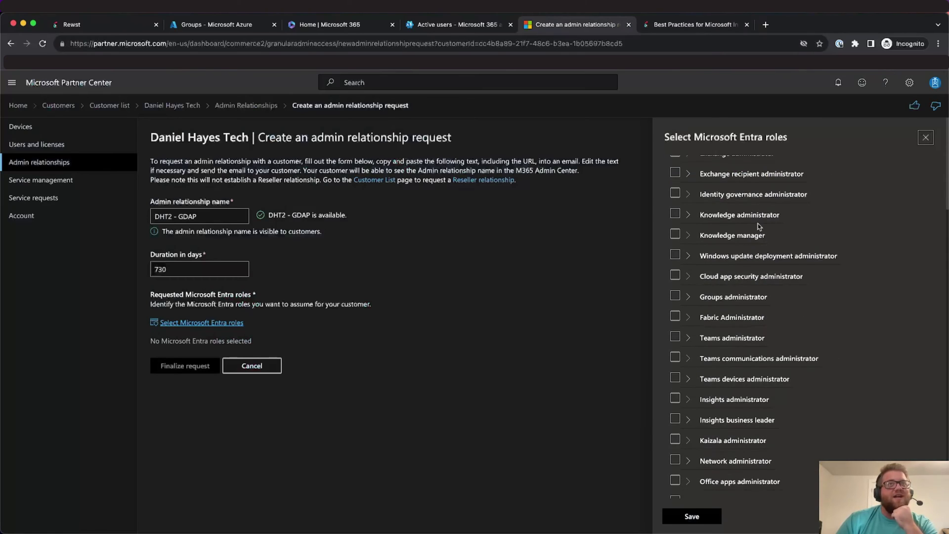
scroll(811, 196, "up", 3)
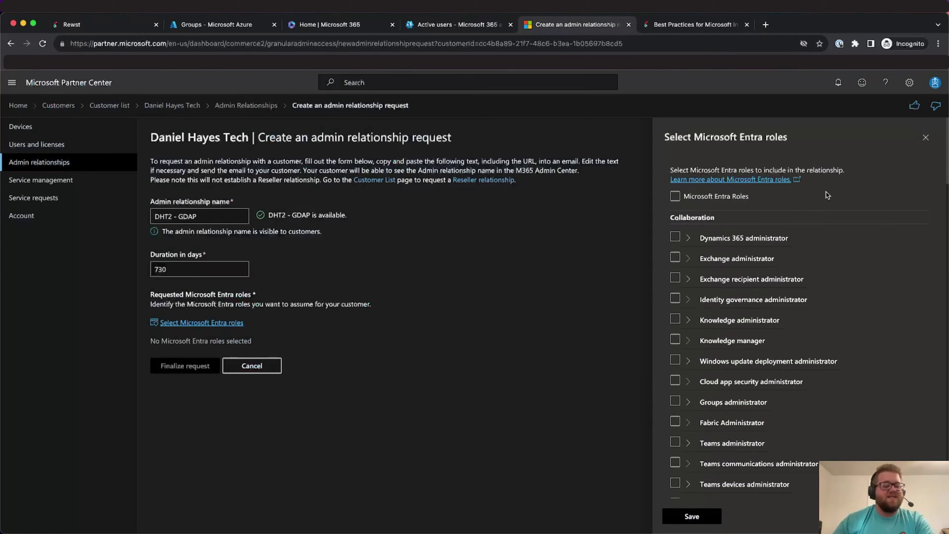
left_click(697, 31)
left_click(583, 26)
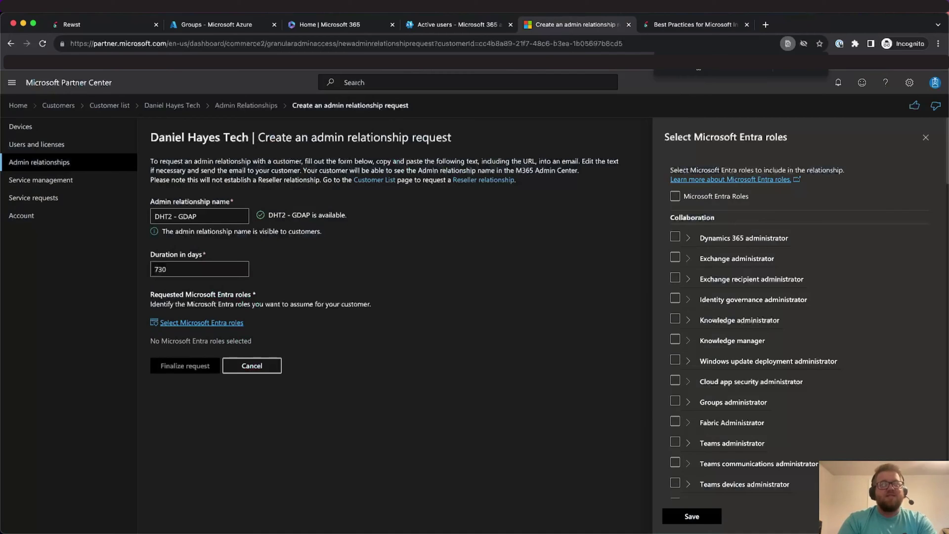
type("application admin")
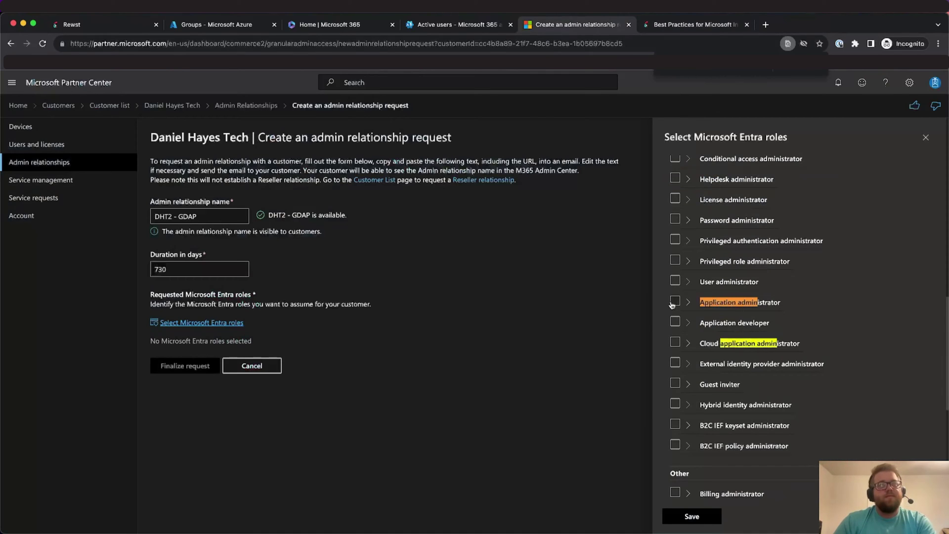
left_click(675, 302)
- Tick the User administrator and Intune administrator roles
key("ctrl+Tab")
key("ctrl+shift+Tab")
key("super+f")
type("user admin")
left_click(675, 302)
key("ctrl+Tab")
key("ctrl+shift+Tab")
key("super+f")
type("intune")
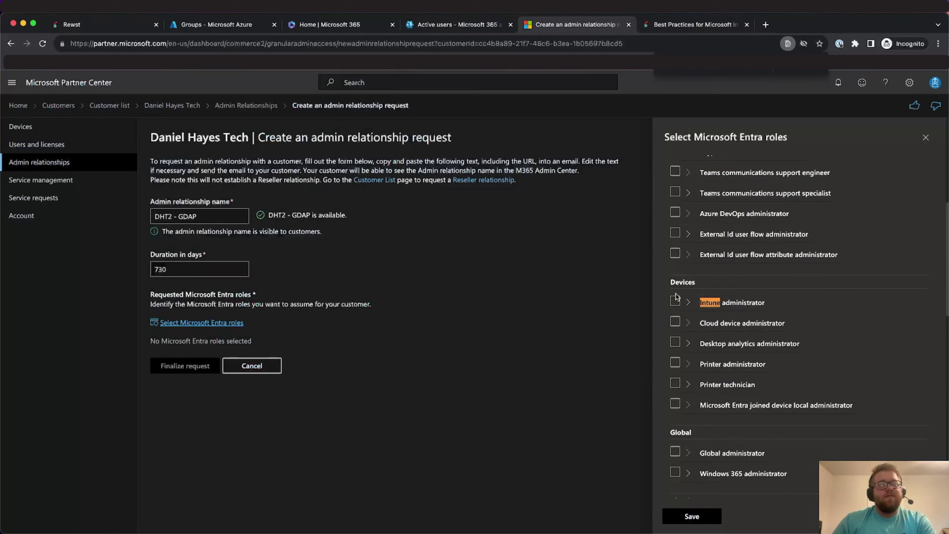
left_click(675, 300)
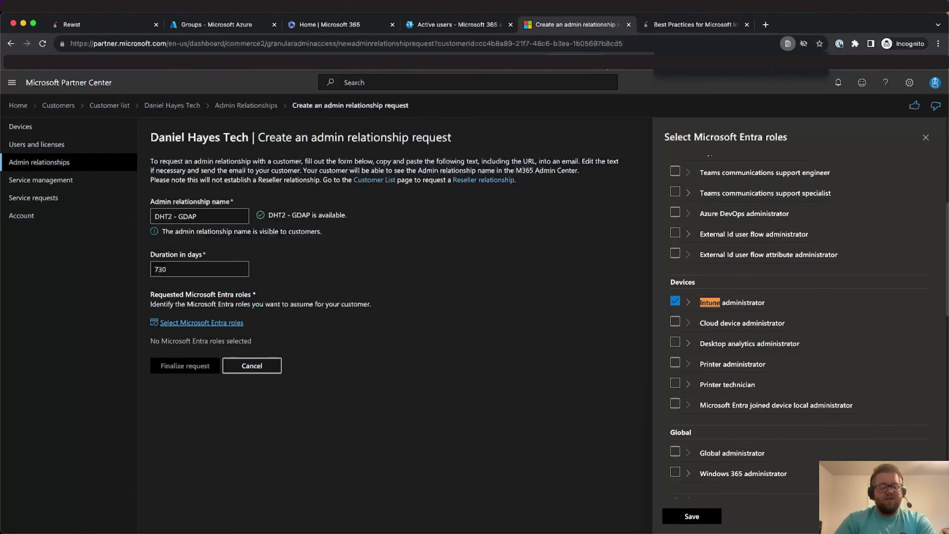
- Tick the Exchange administrator and Security administrator roles
key("super+f")
type("exchange")
left_click(674, 254)
key("ctrl+Tab")
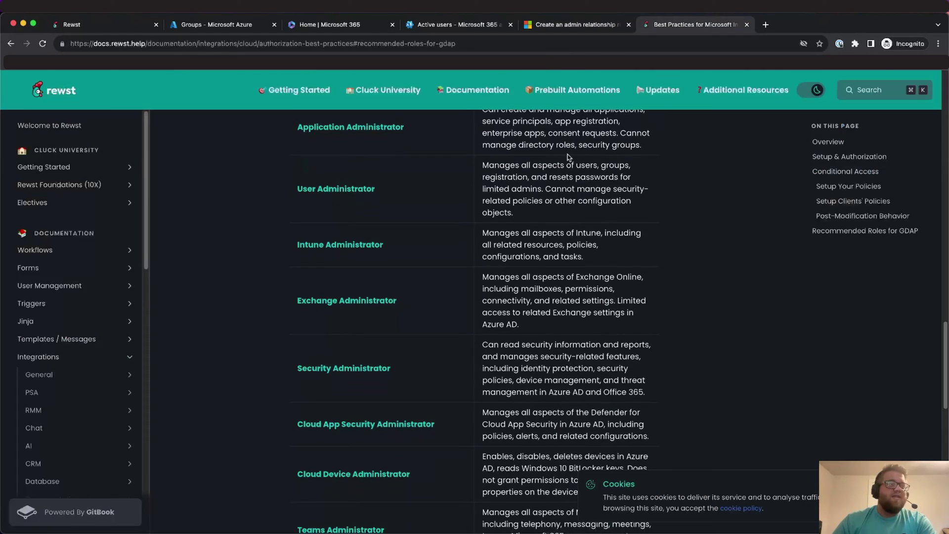
scroll(568, 157, "down", 5)
left_click(589, 24)
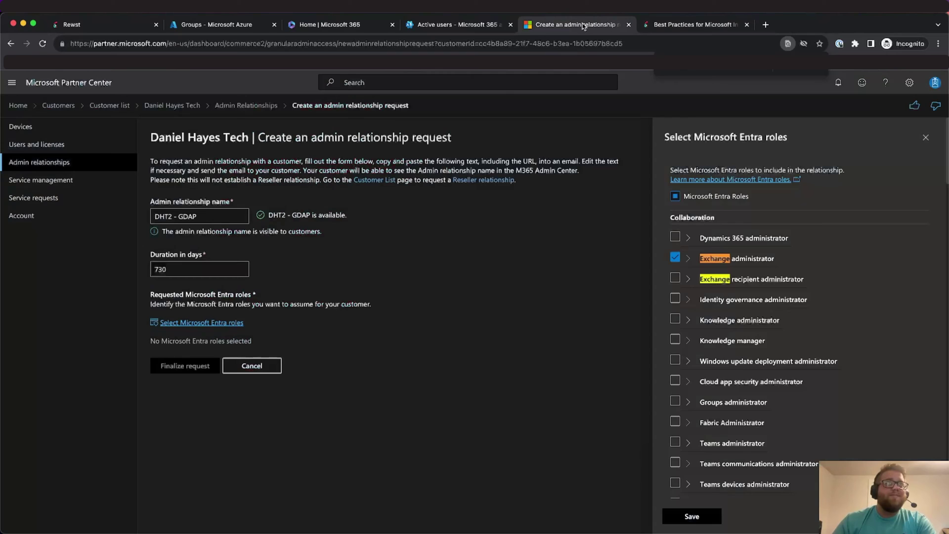
key("super+f")
type("Security Administrator")
left_click(674, 333)
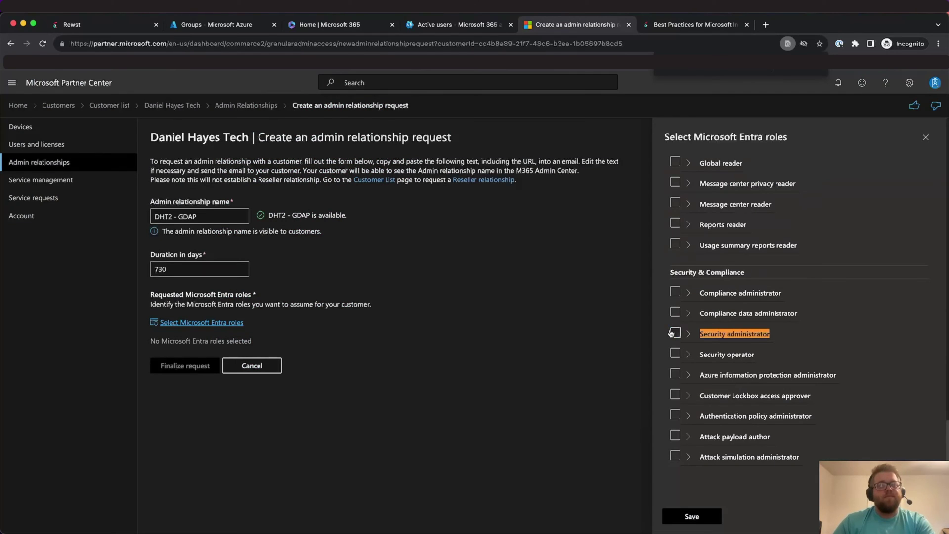
- Tick the Cloud app security administrator and Cloud device administrator roles
left_click(688, 27)
left_click(600, 24)
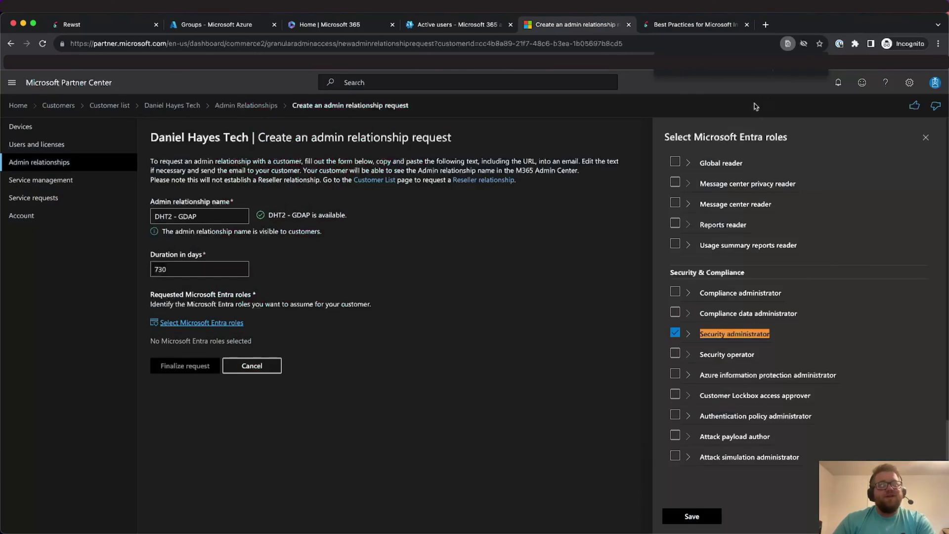
key("super+f")
type("cloud app")
left_click(675, 301)
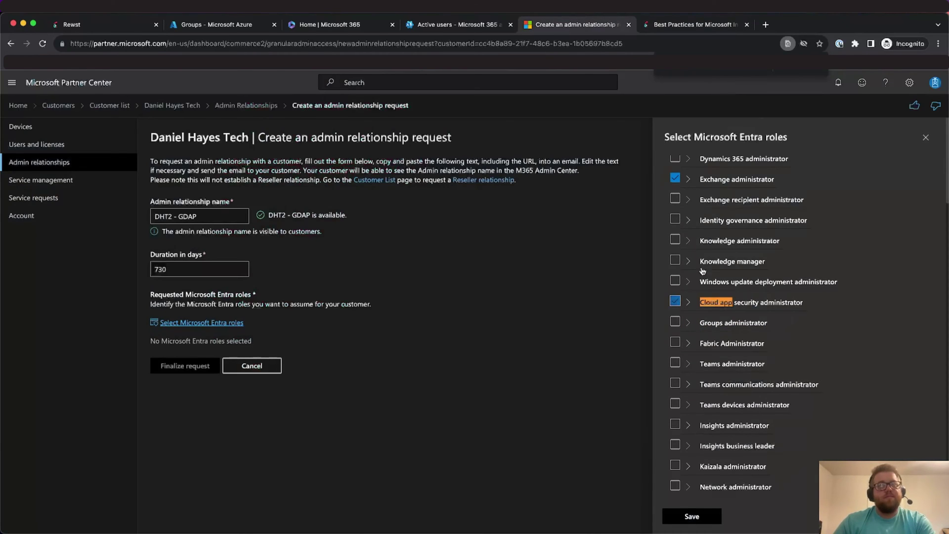
left_click(692, 25)
left_click(581, 27)
key("super+f")
type("cloud device")
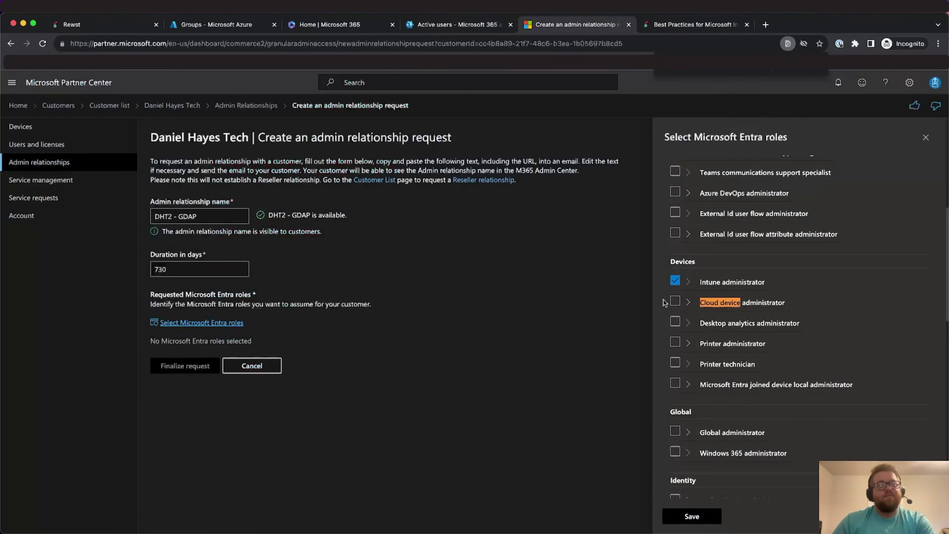
left_click(675, 301)
- Tick the Teams administrator and SharePoint administrator roles
left_click(692, 25)
left_click(581, 27)
key("super+f")
type("teams")
left_click(675, 301)
left_click(692, 24)
left_click(594, 27)
key("super+f")
type("sharepoint")
left_click(676, 232)
- Tick Privileged authentication, Authentication policy and Privileged role administrator roles
left_click(692, 26)
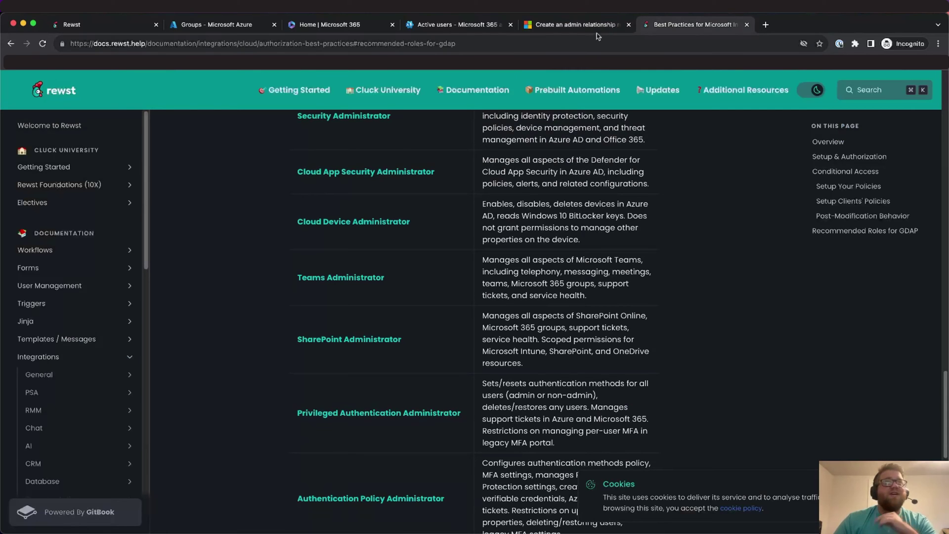
left_click(576, 25)
key("super+f")
type("privileged")
left_click(676, 303)
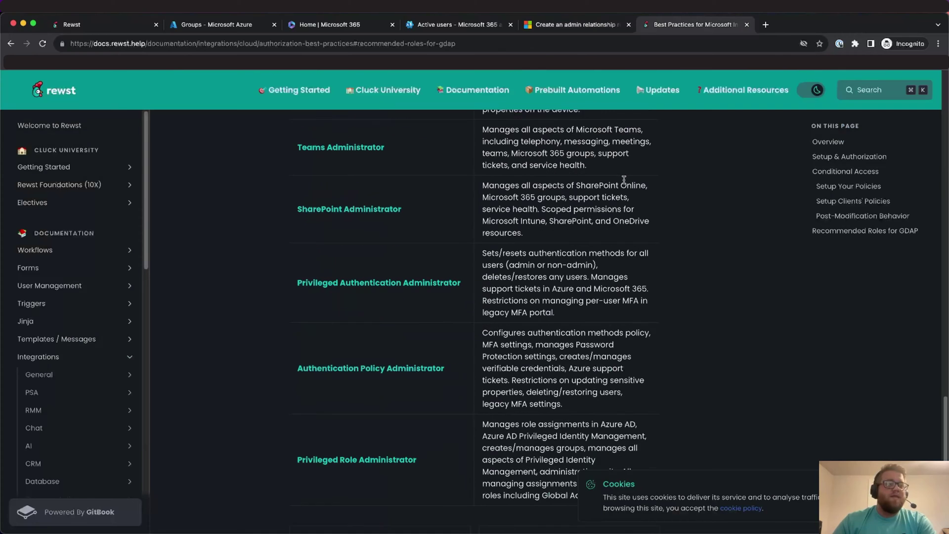
left_click(692, 24)
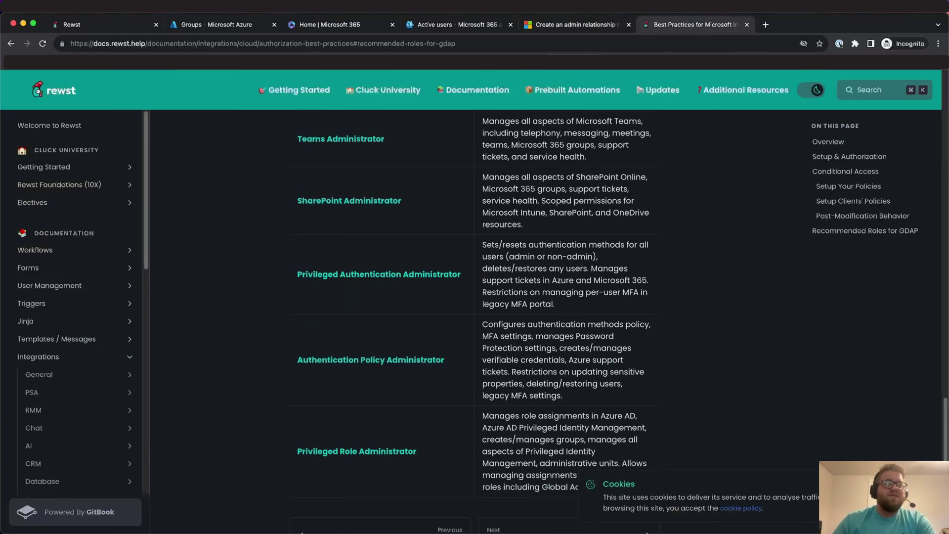
left_click(576, 25)
key("super+f")
type("authentication poli")
left_click(676, 416)
key("ctrl+Tab")
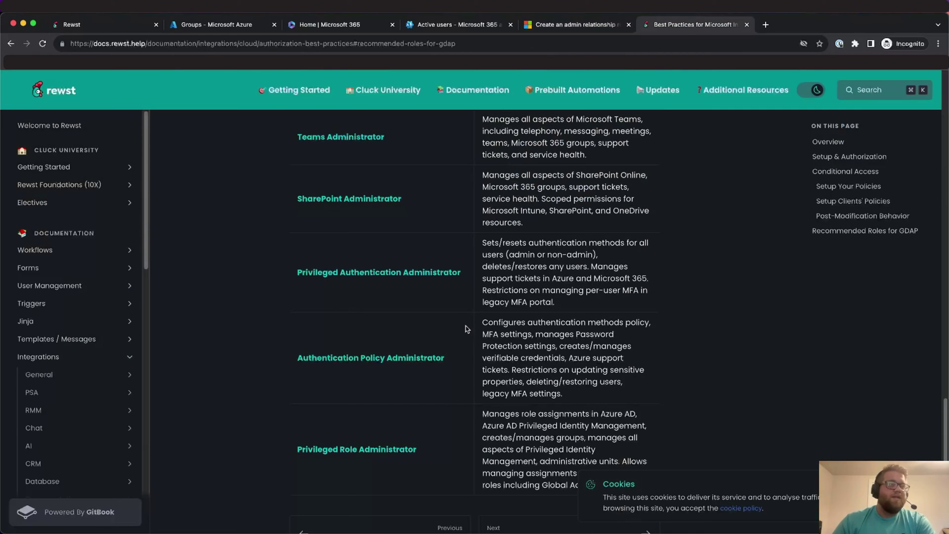
left_click(576, 25)
left_click(675, 322)
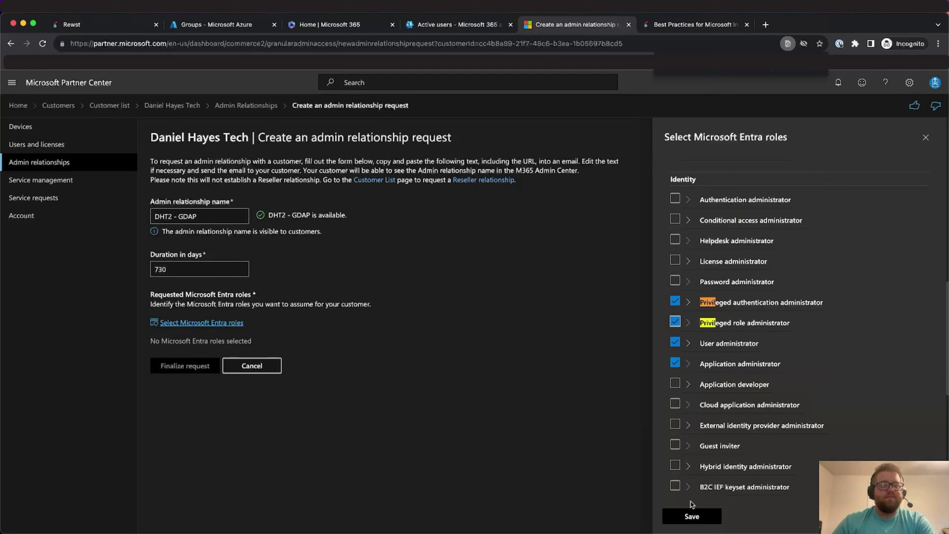
- Save the twelve chosen roles and finalize the DHT2 - GDAP admin relationship request
left_click(692, 516)
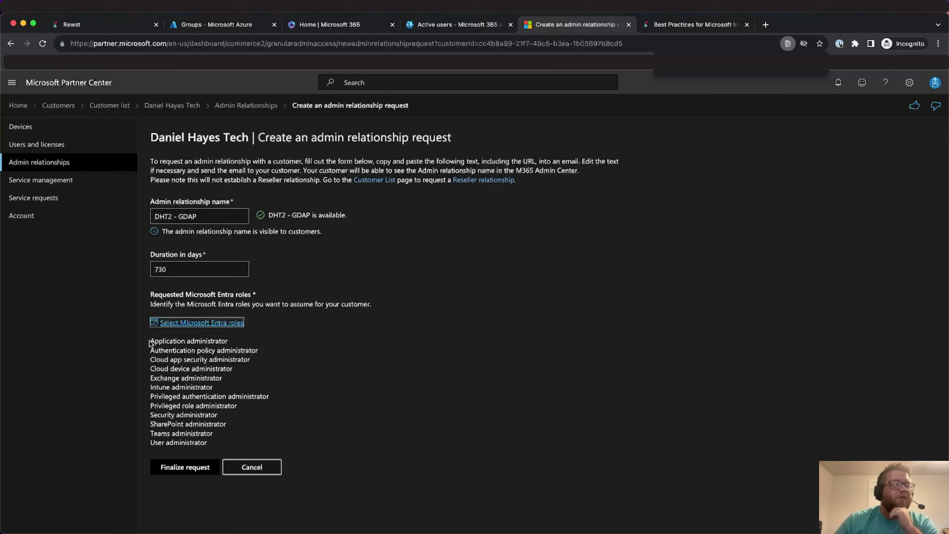
left_click(193, 467)
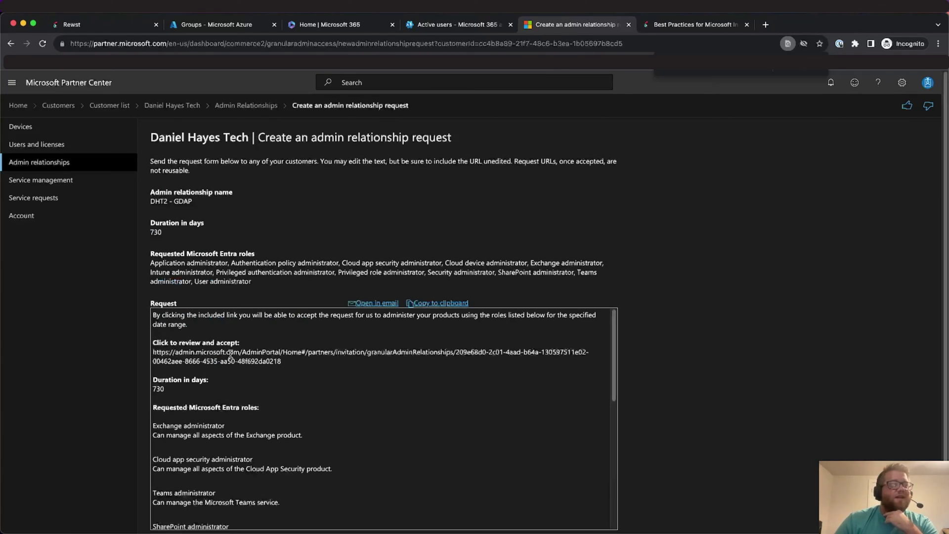
scroll(191, 209, "down", 1)
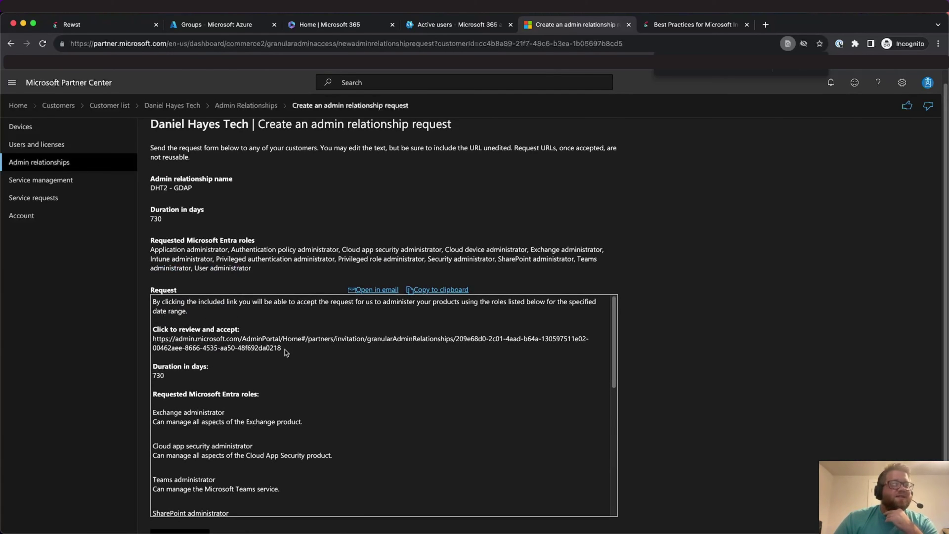
- Select the review-and-accept URL and copy it
left_click_drag(286, 352, 154, 338)
right_click(197, 340)
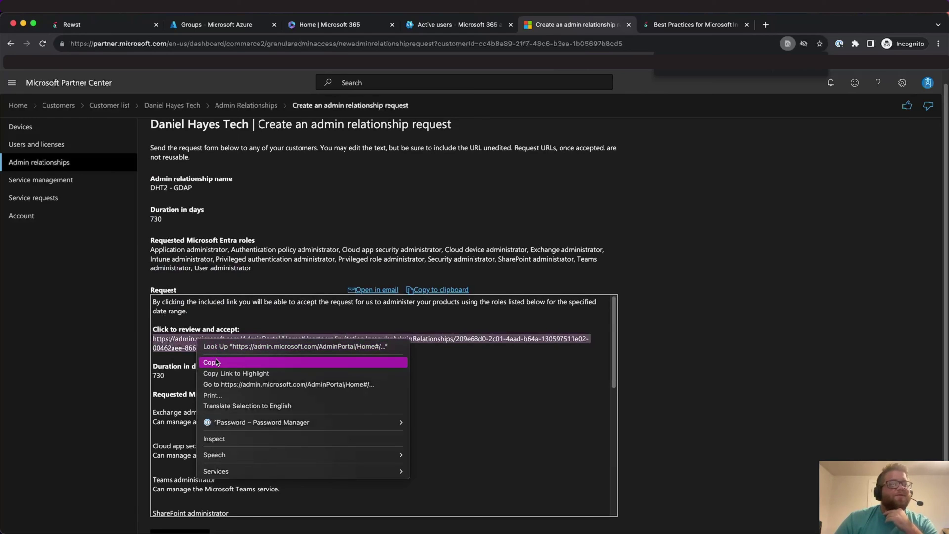
left_click(216, 363)
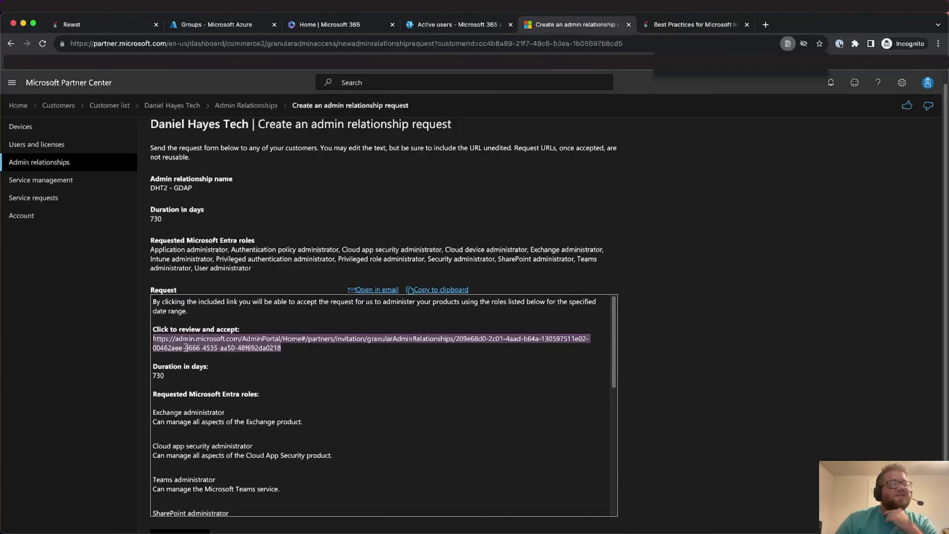
scroll(233, 370, "down", 1)
scroll(232, 369, "up", 1)
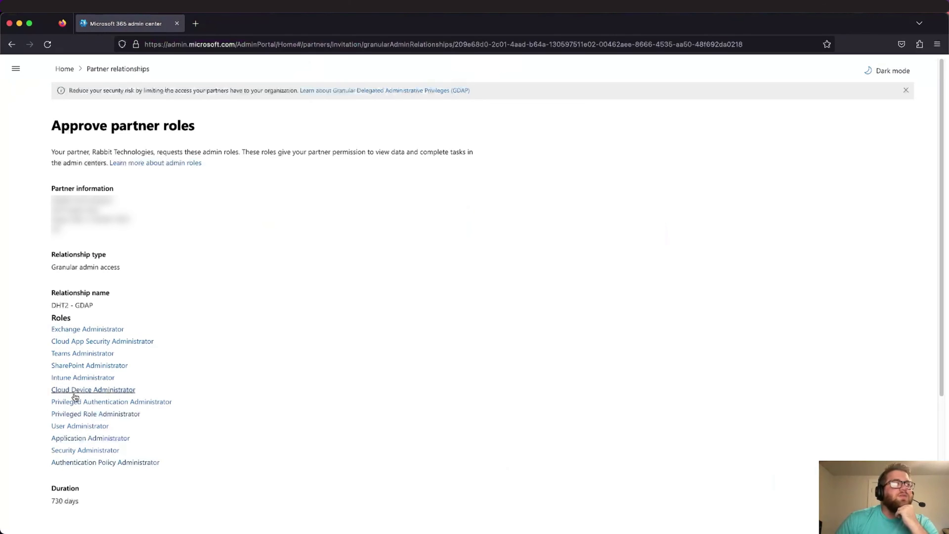
- Accept the consent statement, approve all twelve partner roles, then click Done in Partner Center
scroll(82, 410, "down", 1)
scroll(77, 410, "down", 2)
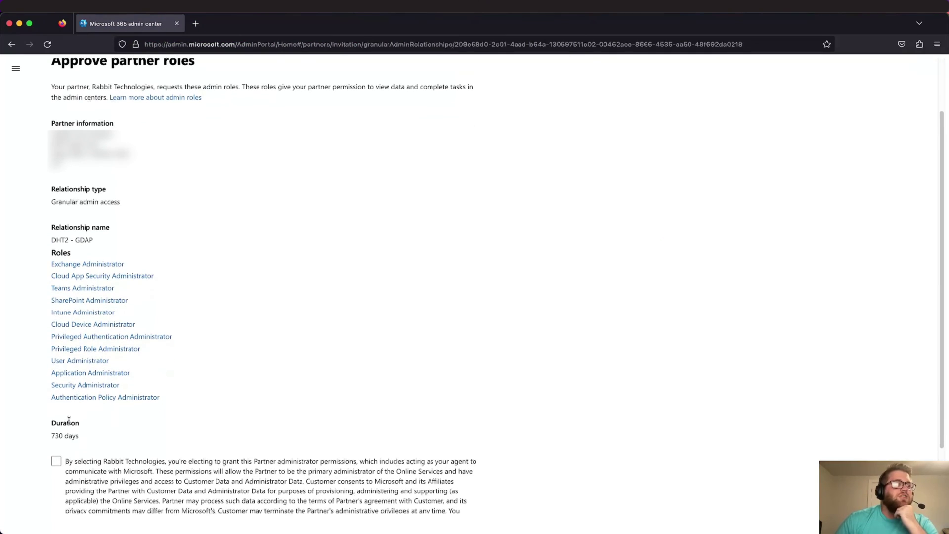
left_click(57, 461)
scroll(123, 430, "down", 3)
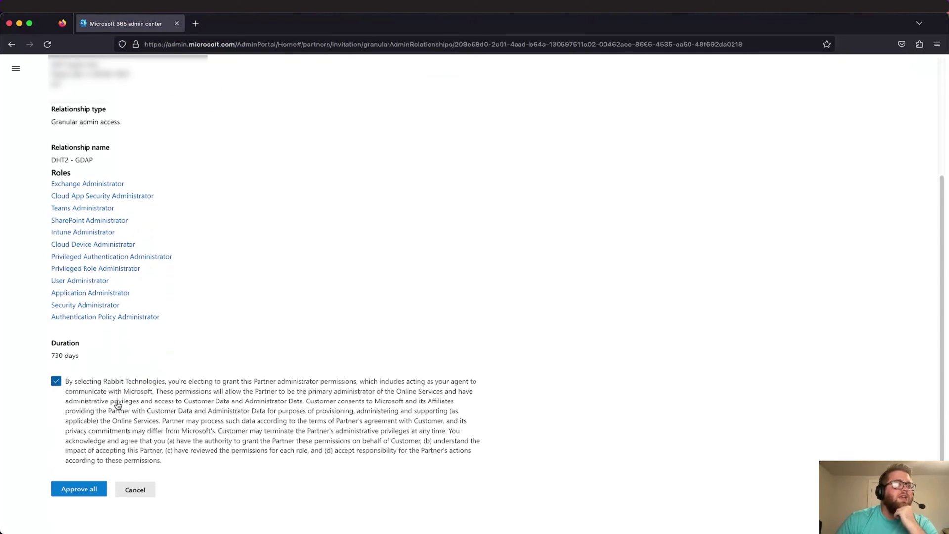
left_click(75, 489)
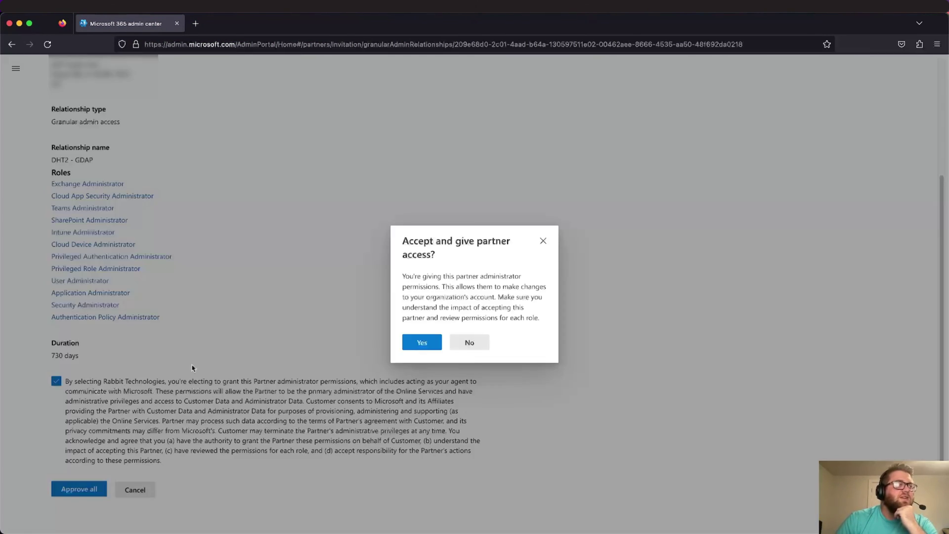
left_click(420, 339)
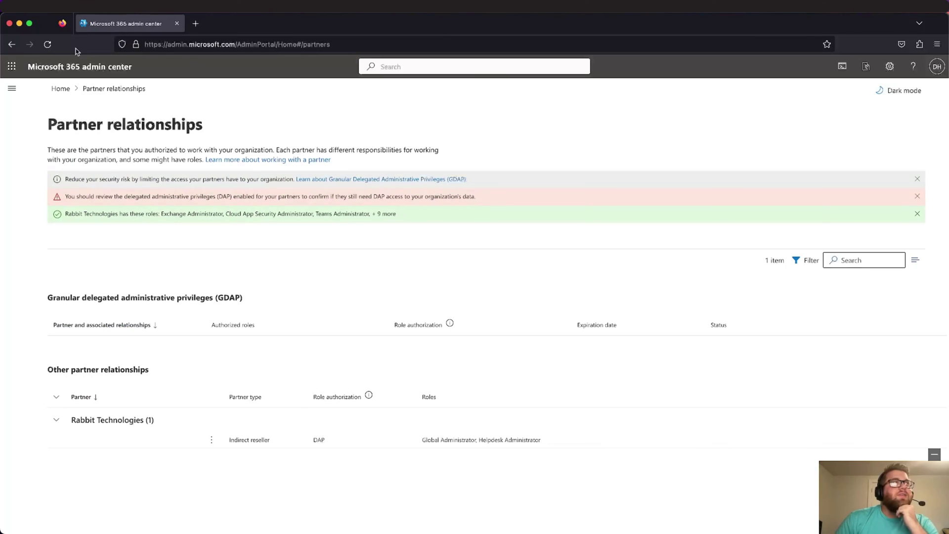
left_click(20, 23)
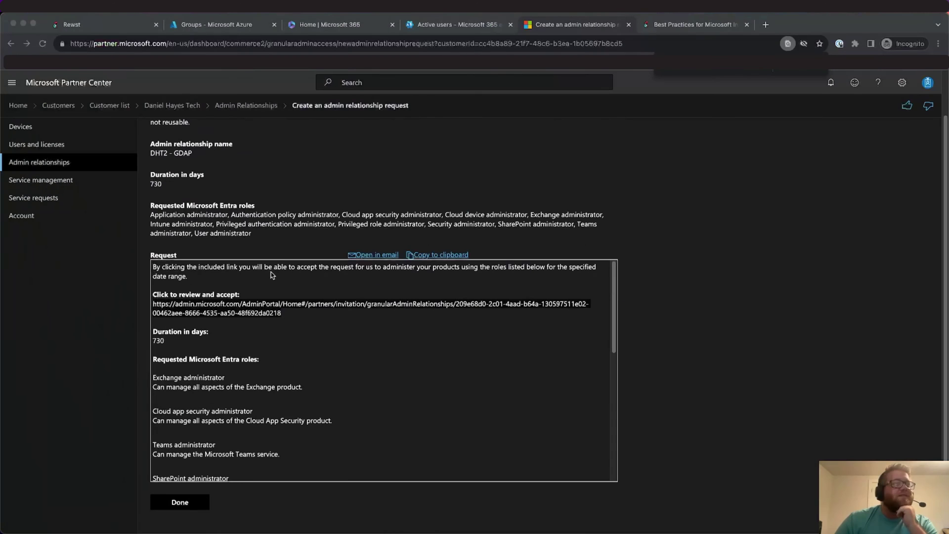
left_click(201, 506)
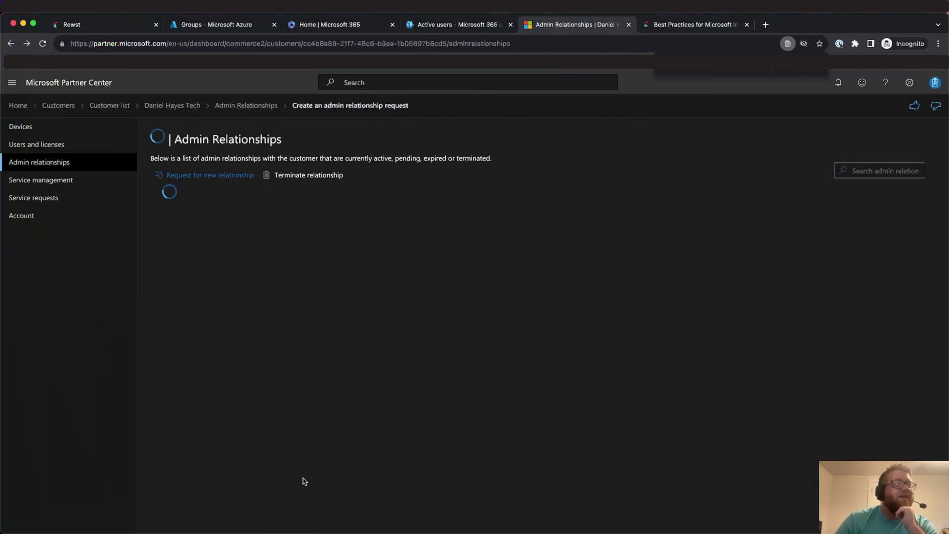
- On DHT2 - GDAP, add security groups and choose the Rewst GDAP group
left_click(209, 213)
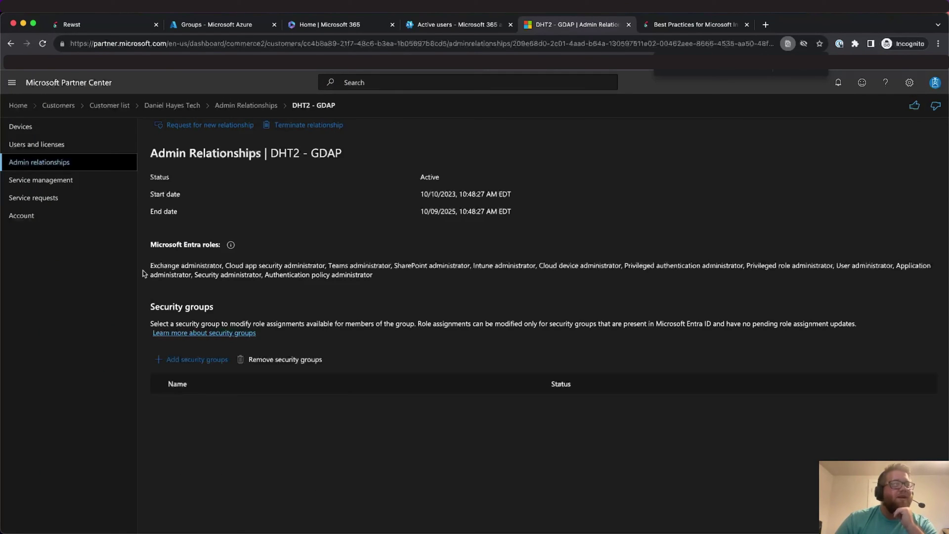
left_click_drag(149, 269, 378, 276)
left_click(197, 359)
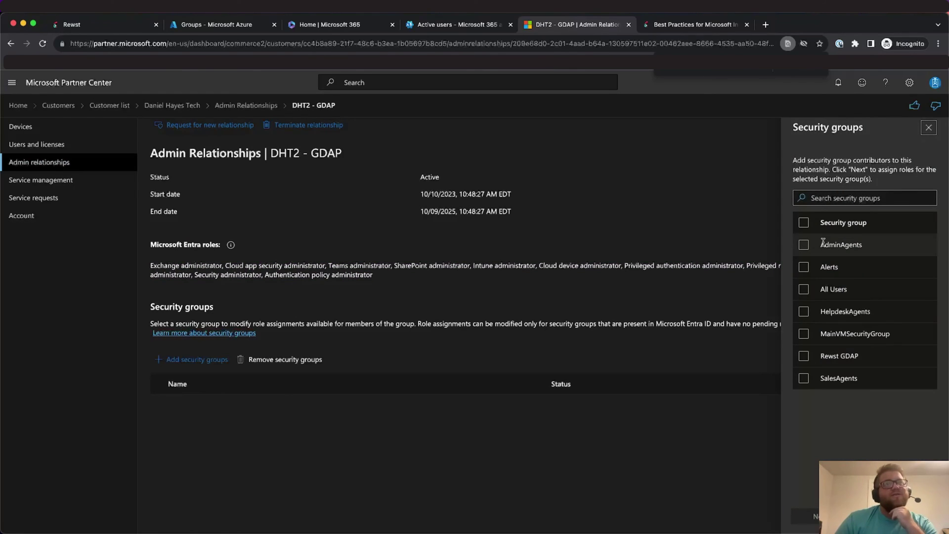
left_click(805, 357)
left_click(812, 516)
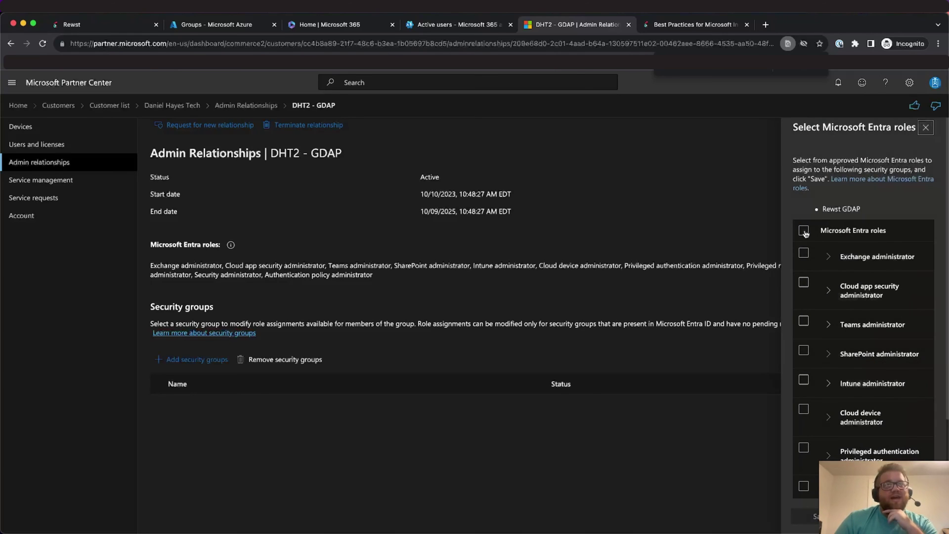
- Assign all Microsoft Entra roles to Rewst GDAP and save
scroll(828, 353, "down", 3)
scroll(828, 357, "up", 3)
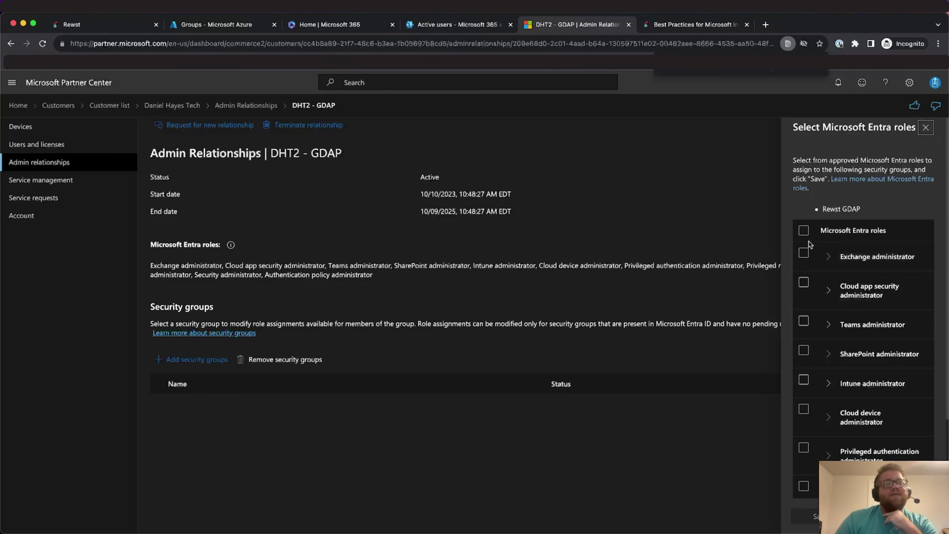
scroll(835, 248, "down", 1)
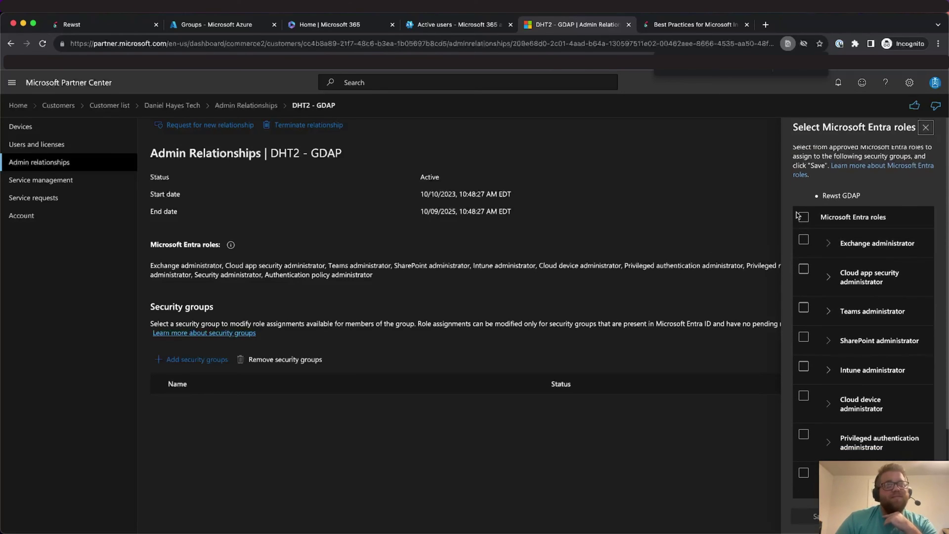
scroll(817, 293, "down", 5)
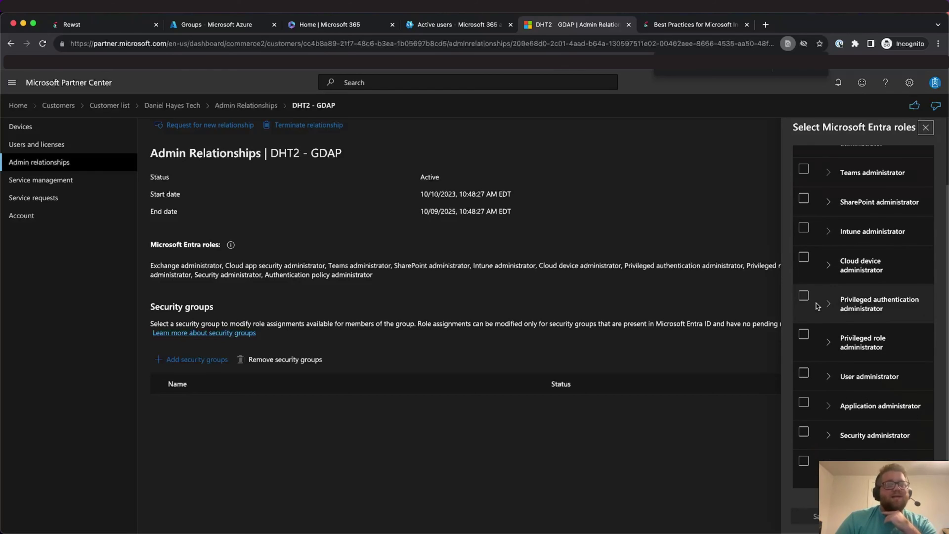
scroll(817, 306, "up", 6)
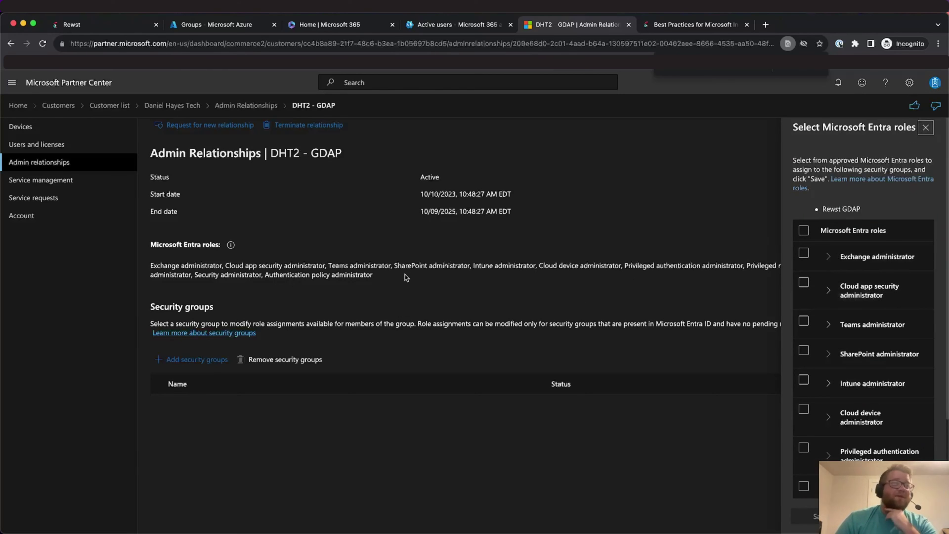
left_click(804, 230)
scroll(834, 461, "down", 3)
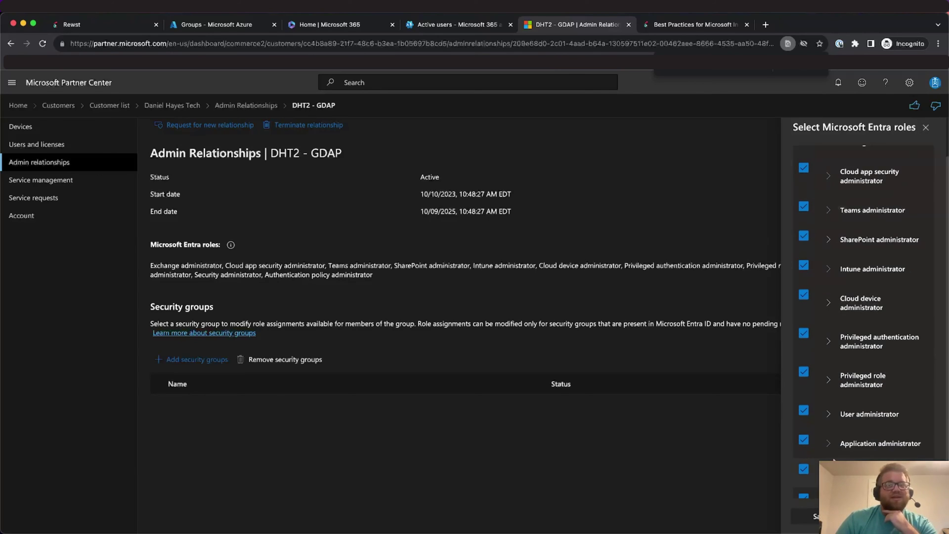
scroll(834, 461, "down", 1)
left_click(813, 515)
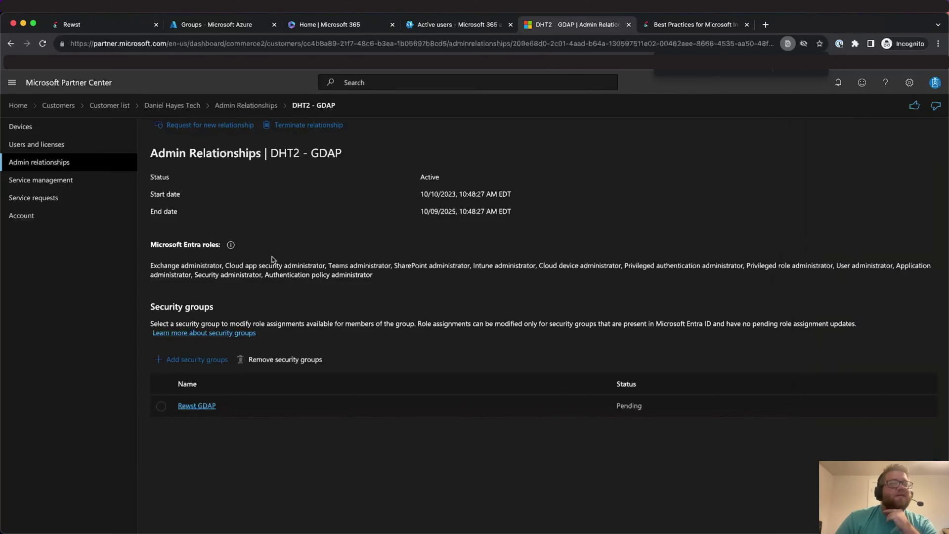
- Reload until Rewst GDAP shows Active, then review its assigned roles and close the panel
left_click(42, 43)
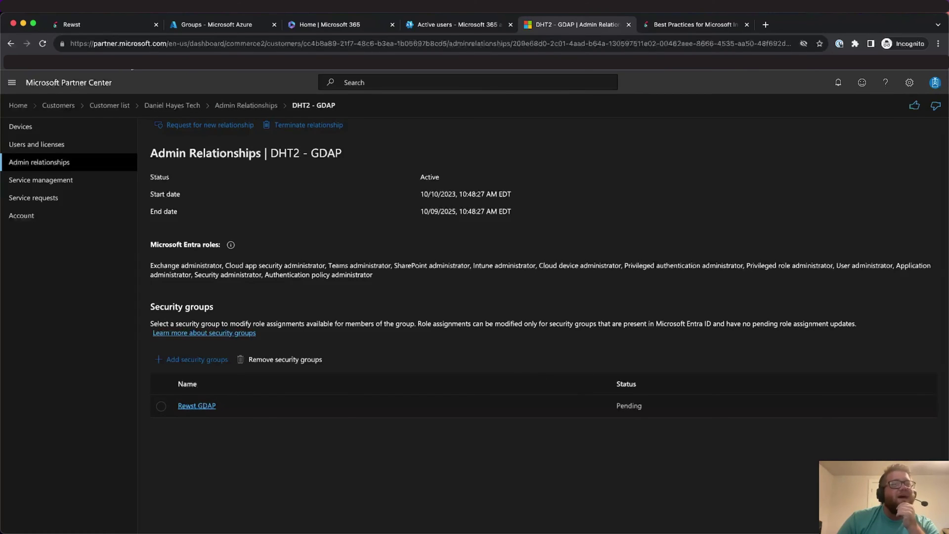
left_click(43, 43)
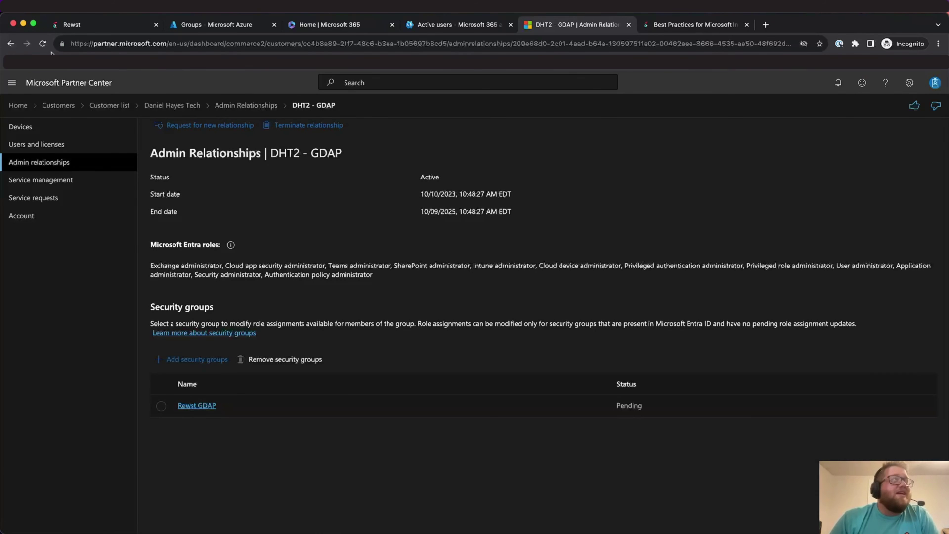
left_click(198, 405)
left_click(926, 127)
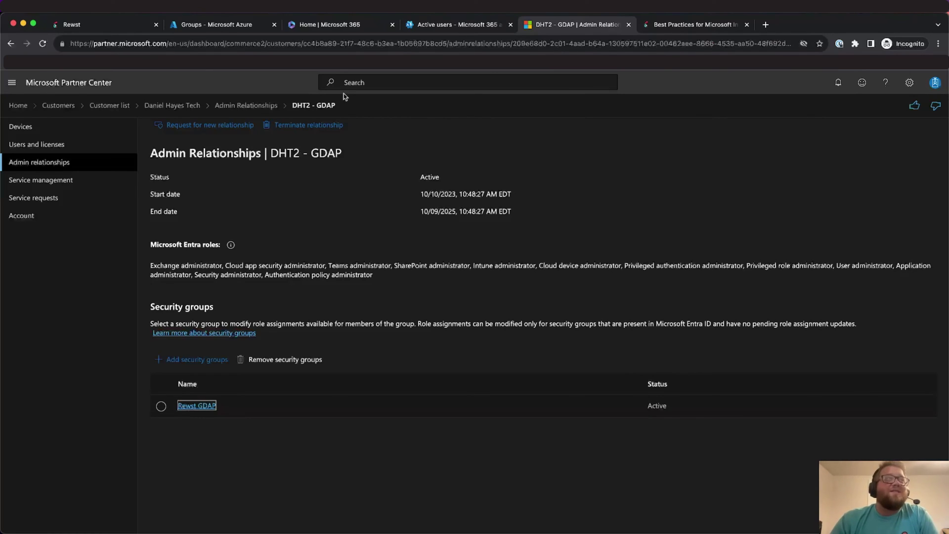
- Authorize Rewst's Microsoft CSP integration by signing in with the partner account
left_click(129, 29)
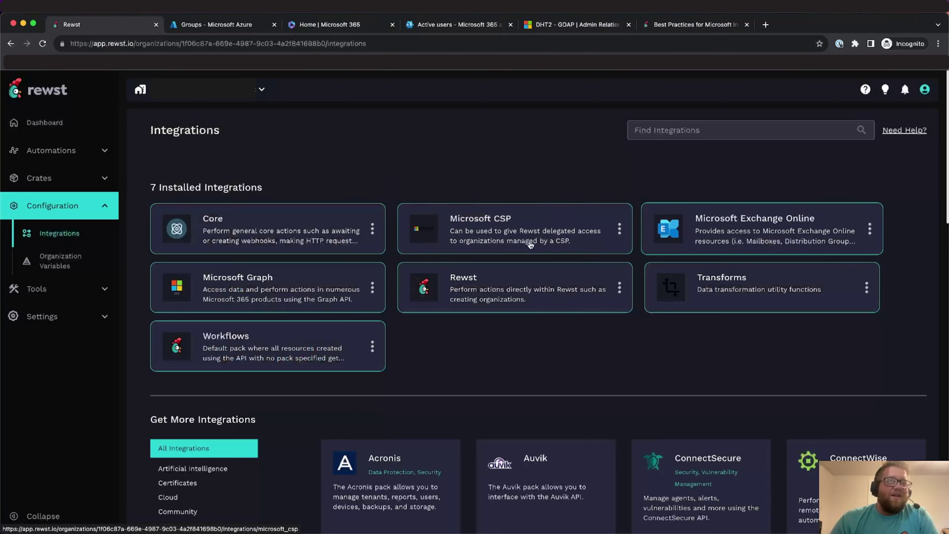
left_click(464, 225)
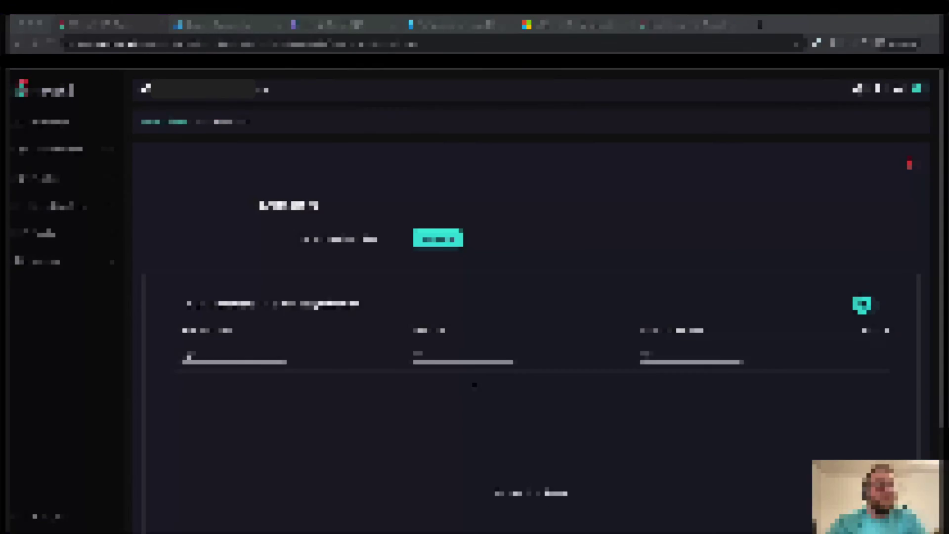
left_click(441, 255)
left_click(439, 242)
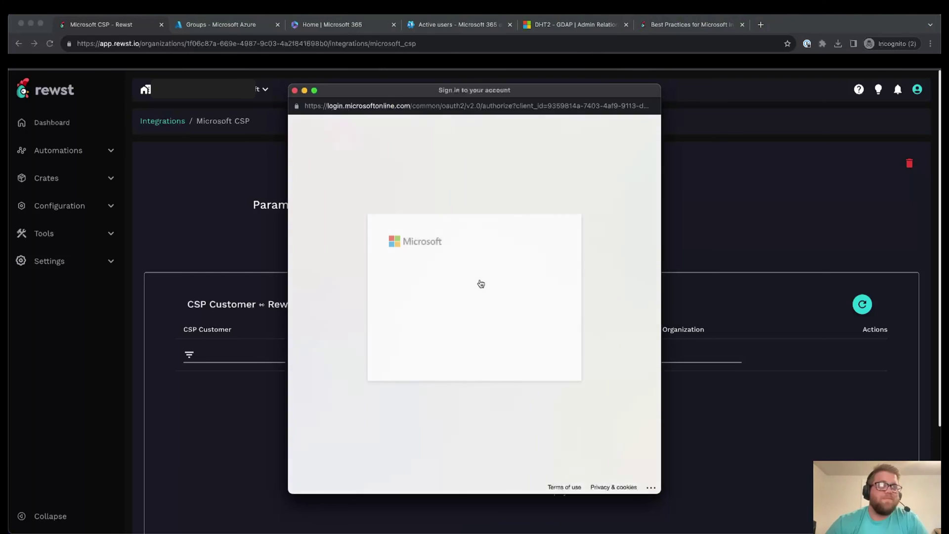
left_click(456, 326)
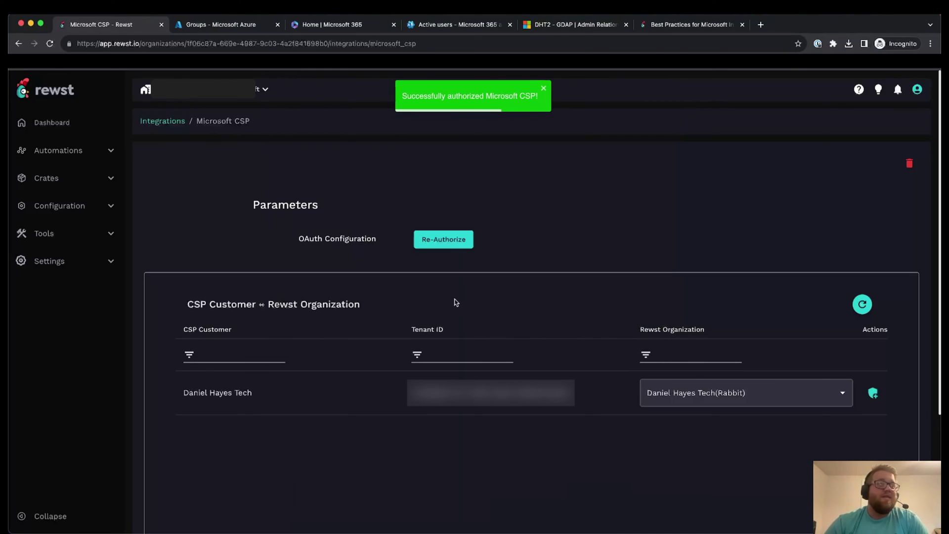
left_click(179, 122)
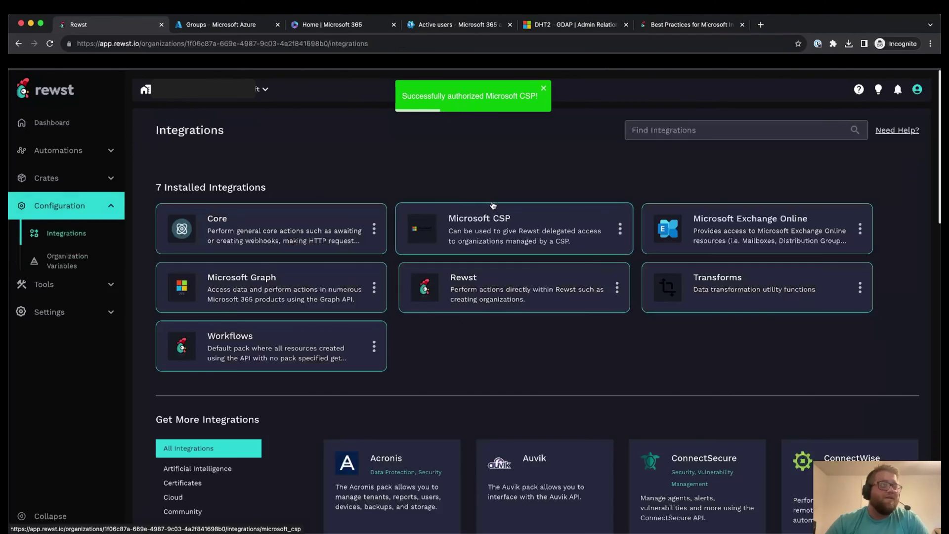
- Authorize Microsoft Graph with the service account and re-authorize using CSP delegated admin permissions
left_click(311, 291)
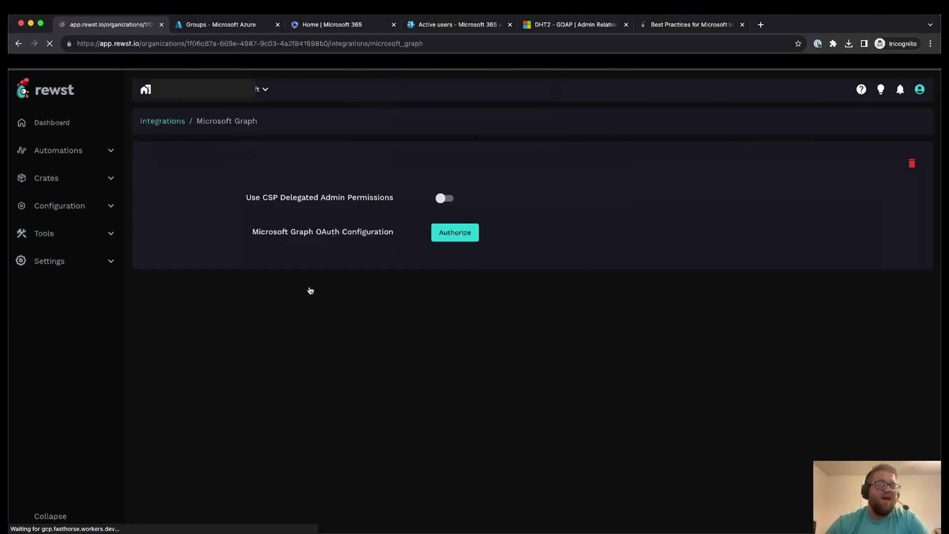
left_click(443, 234)
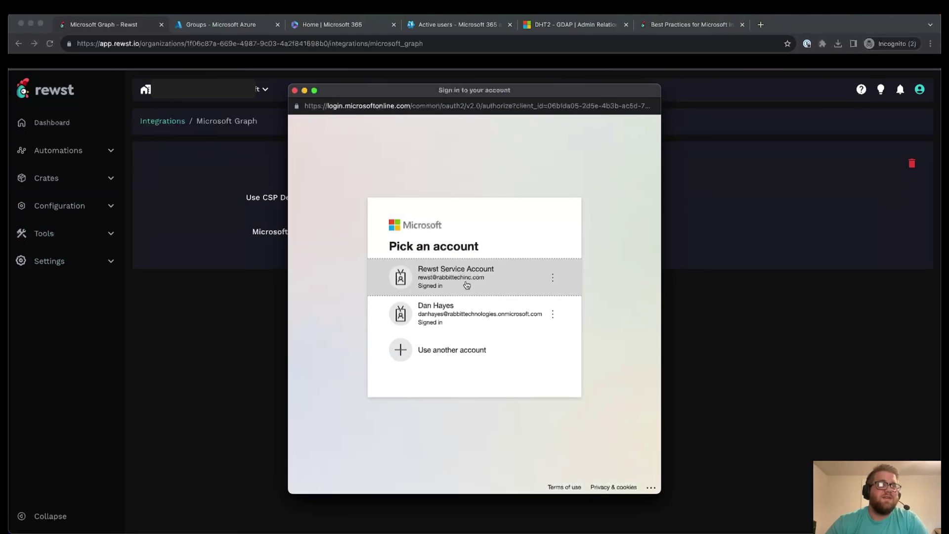
left_click(467, 285)
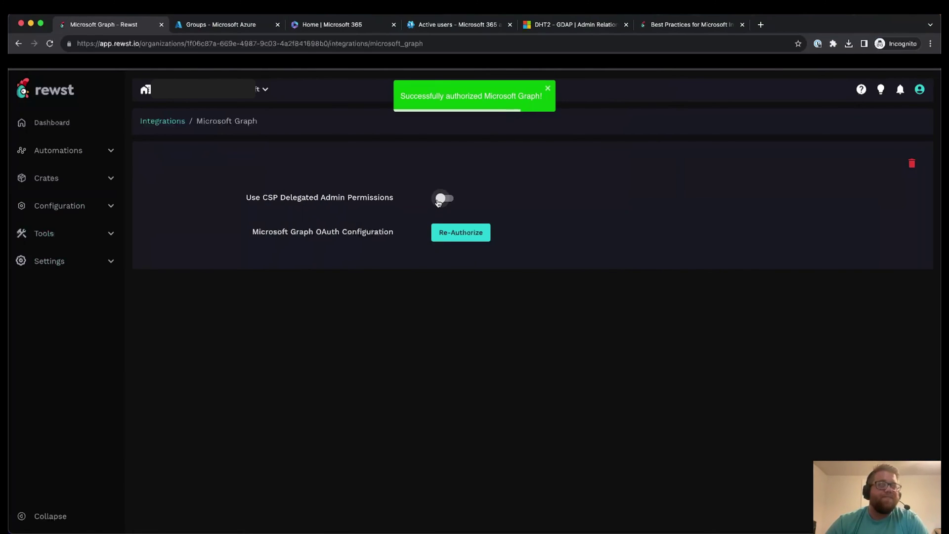
left_click(441, 199)
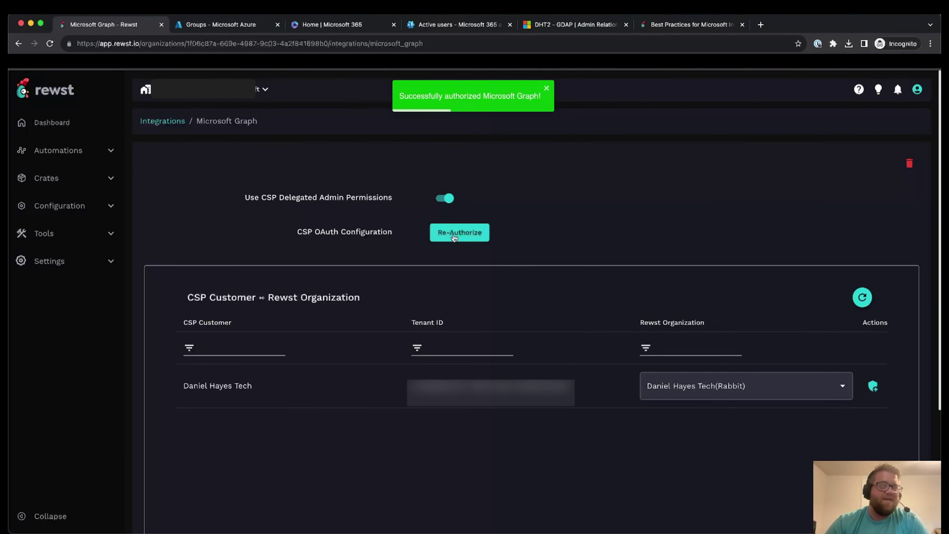
left_click(448, 235)
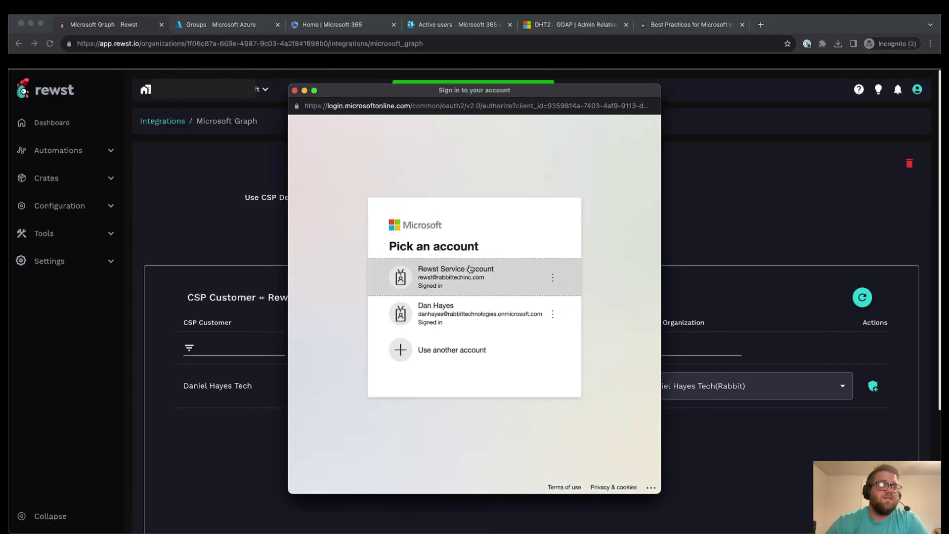
left_click(566, 286)
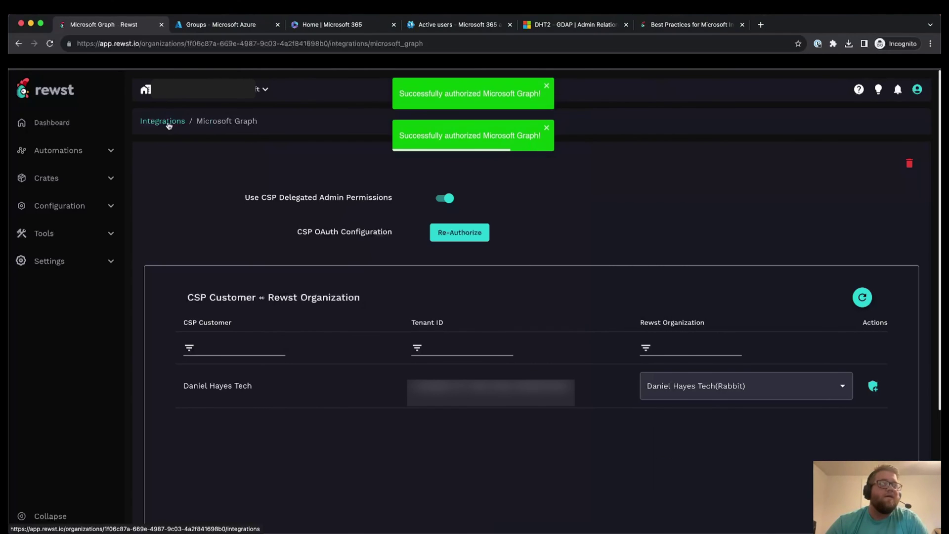
left_click(169, 123)
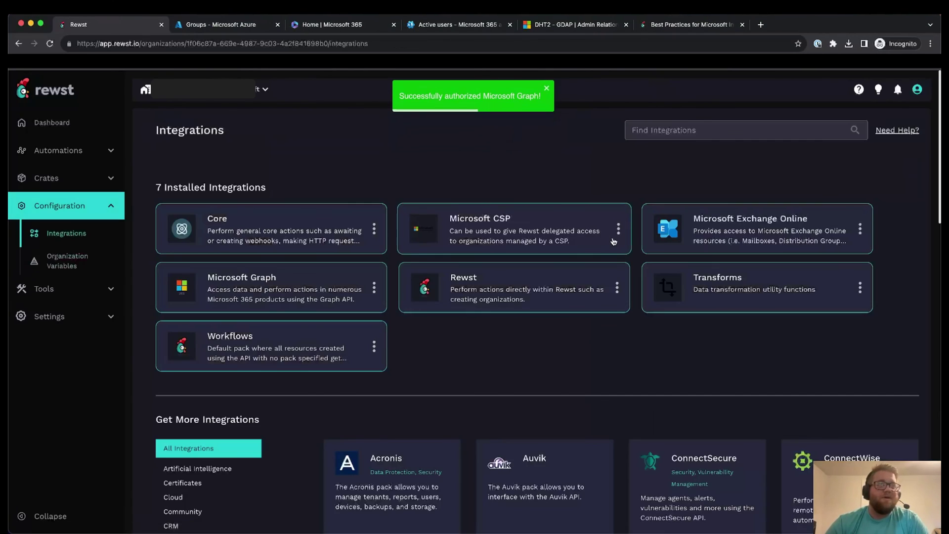
- Authorize Microsoft Exchange Online the same way, with CSP delegated admin permissions enabled
left_click(658, 232)
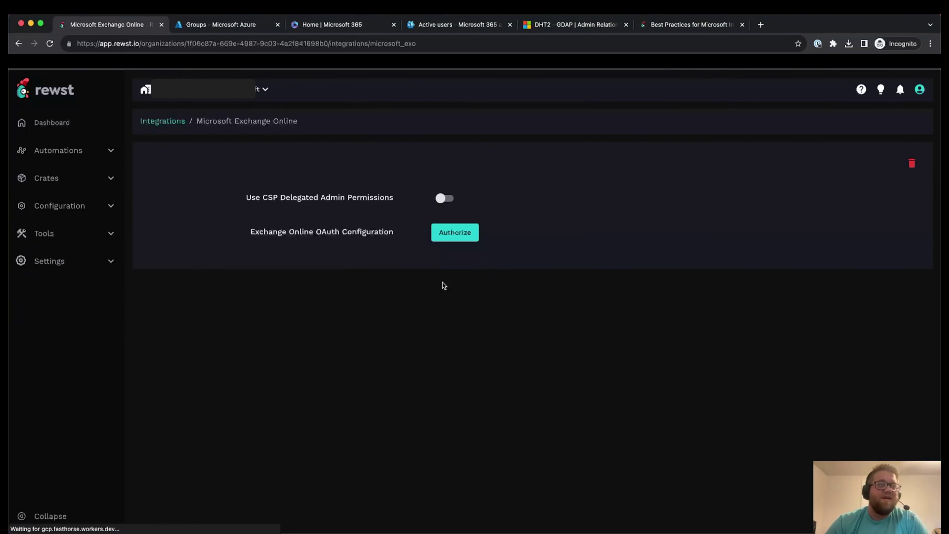
left_click(444, 198)
left_click(455, 232)
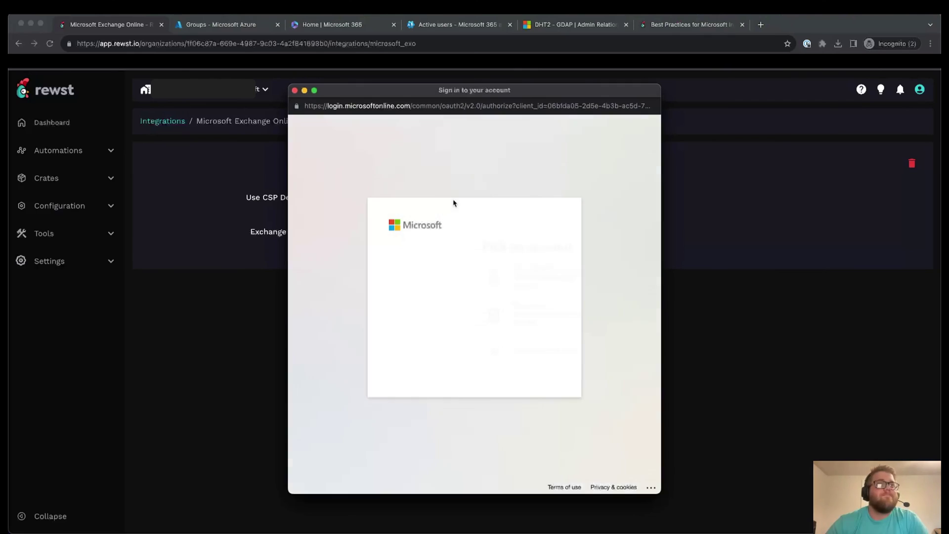
left_click(418, 272)
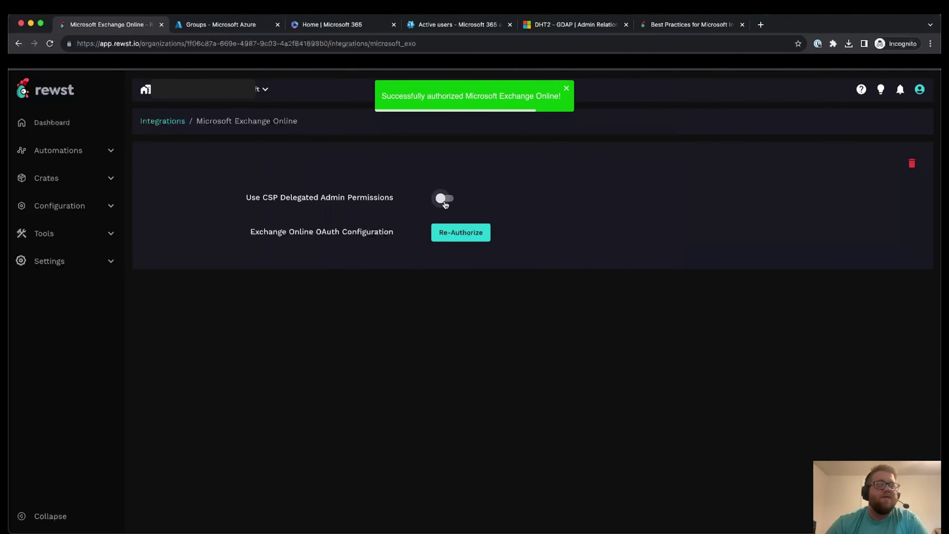
left_click(445, 198)
left_click(459, 240)
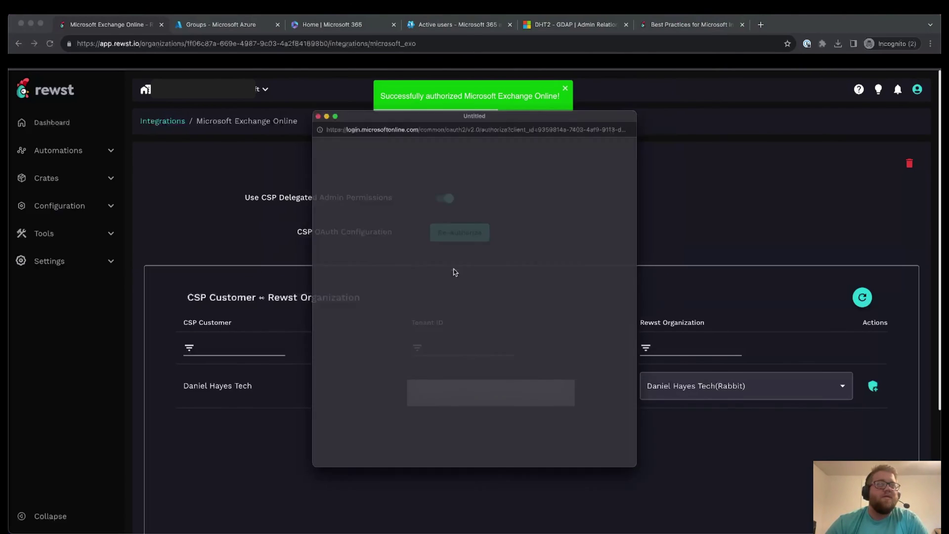
left_click(464, 272)
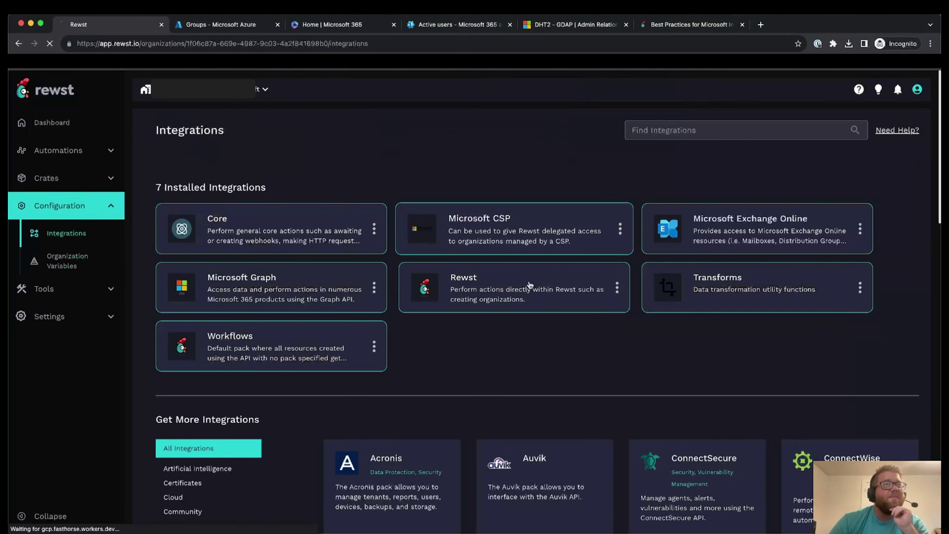
- In Microsoft CSP, consent to delegated admin permissions on the mapped customer's row
left_click(457, 246)
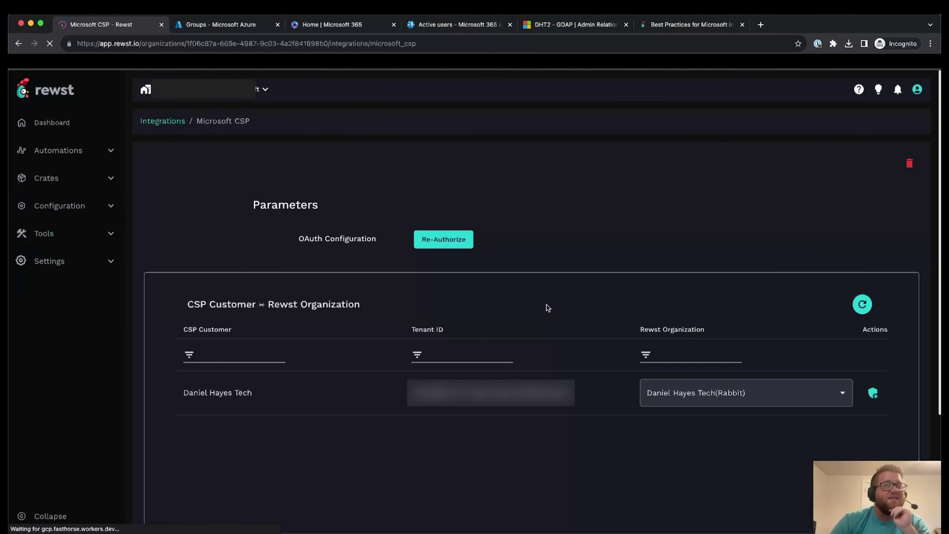
left_click(873, 393)
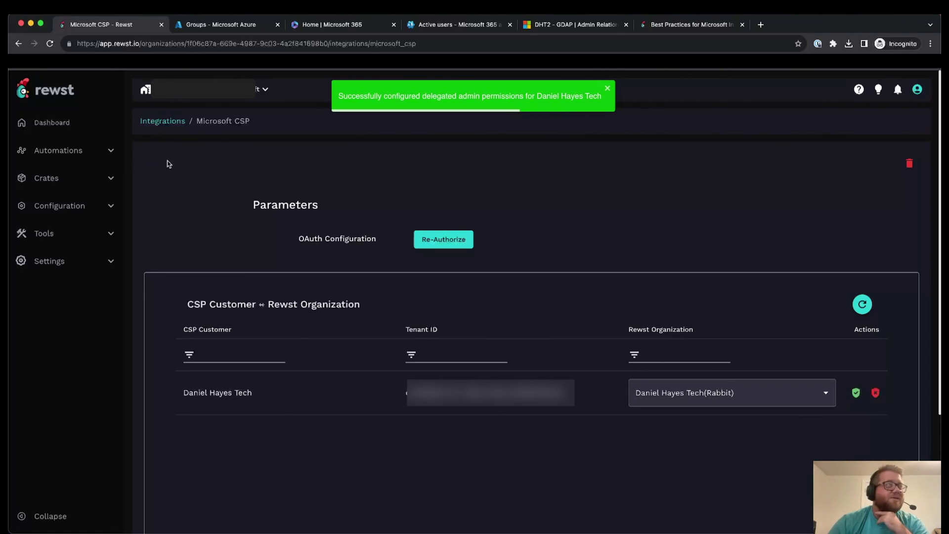
left_click(106, 152)
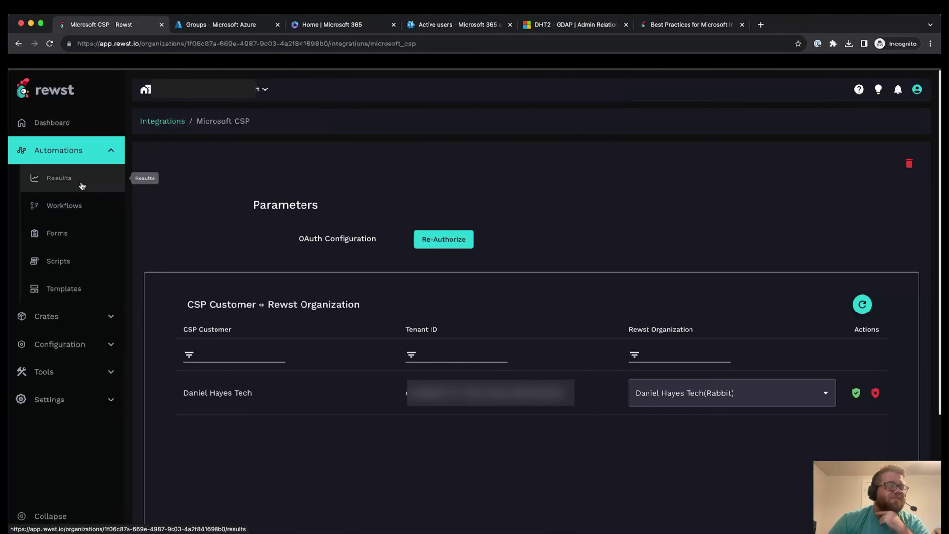
- Open the Test Graph workflow, test it against the customer organization and open the results
left_click(77, 205)
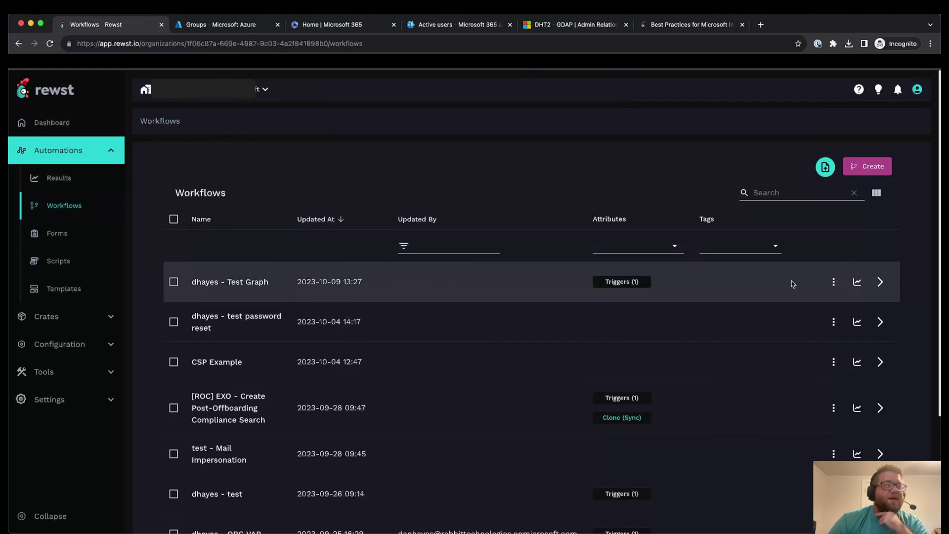
left_click(880, 282)
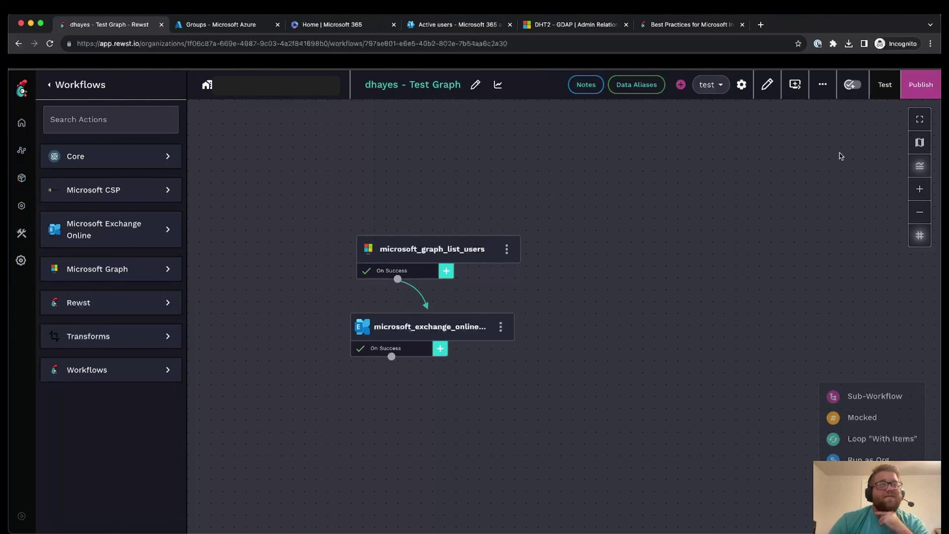
left_click(483, 246)
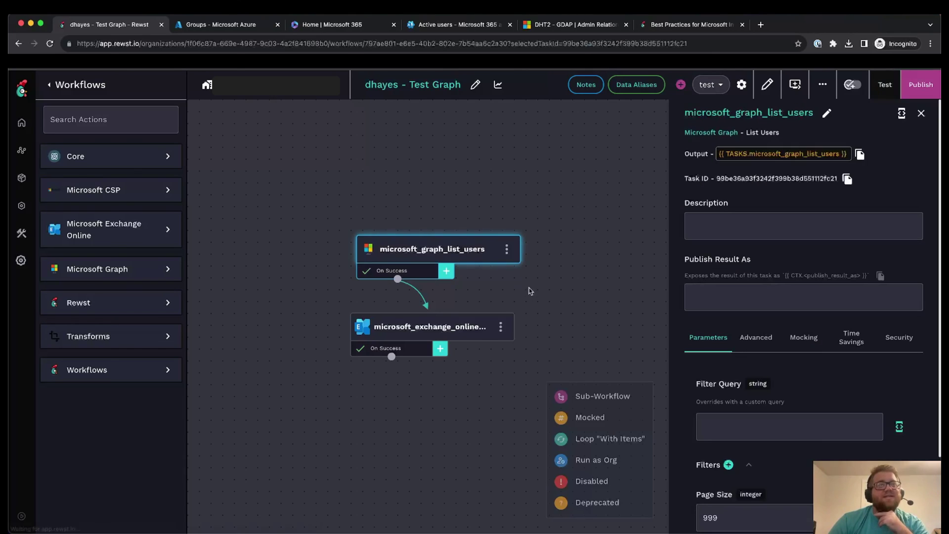
left_click(466, 328)
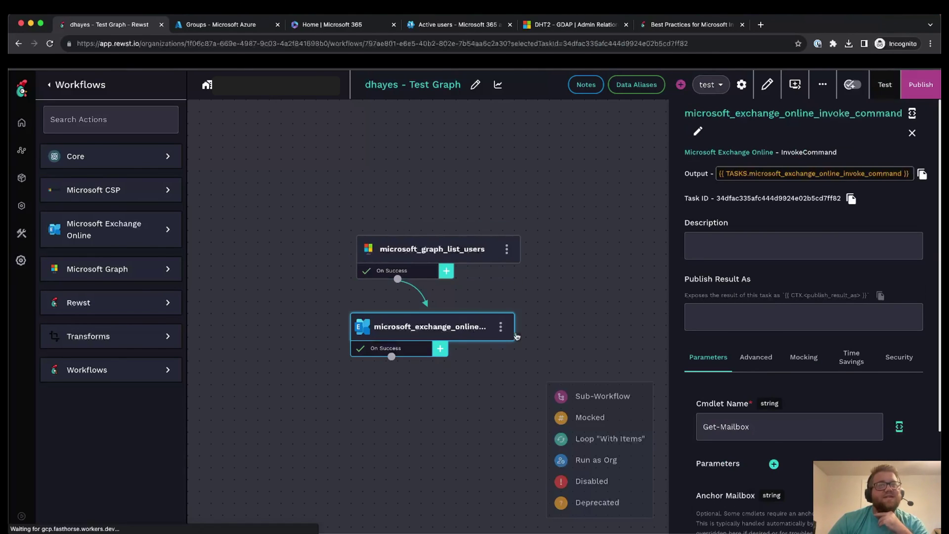
left_click(885, 85)
left_click(520, 289)
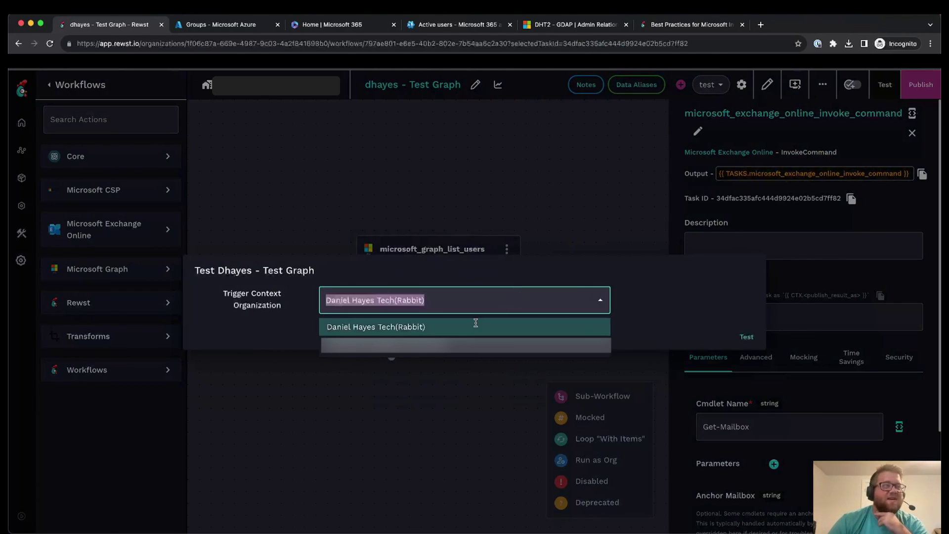
left_click(464, 336)
left_click(747, 337)
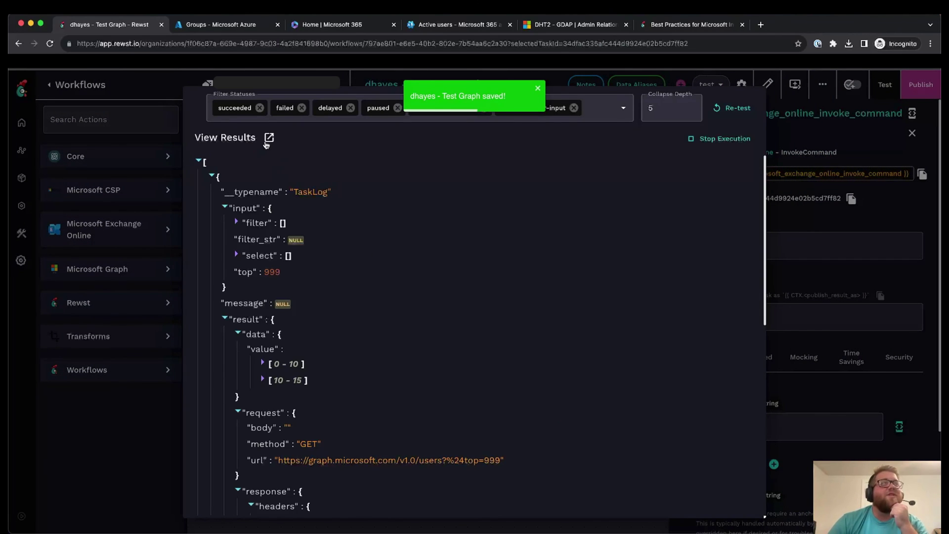
left_click(269, 138)
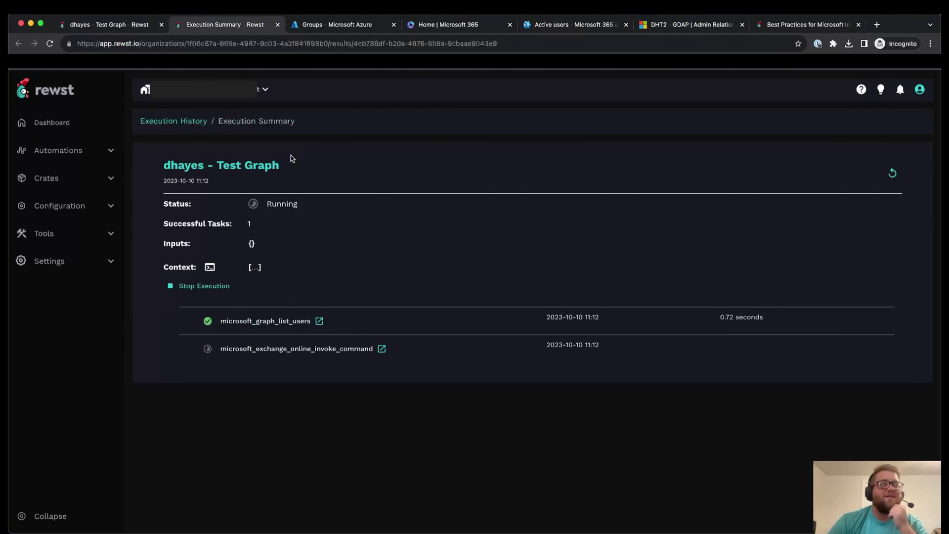
- Rerun the test with the same organization and open the execution summary
left_click(140, 29)
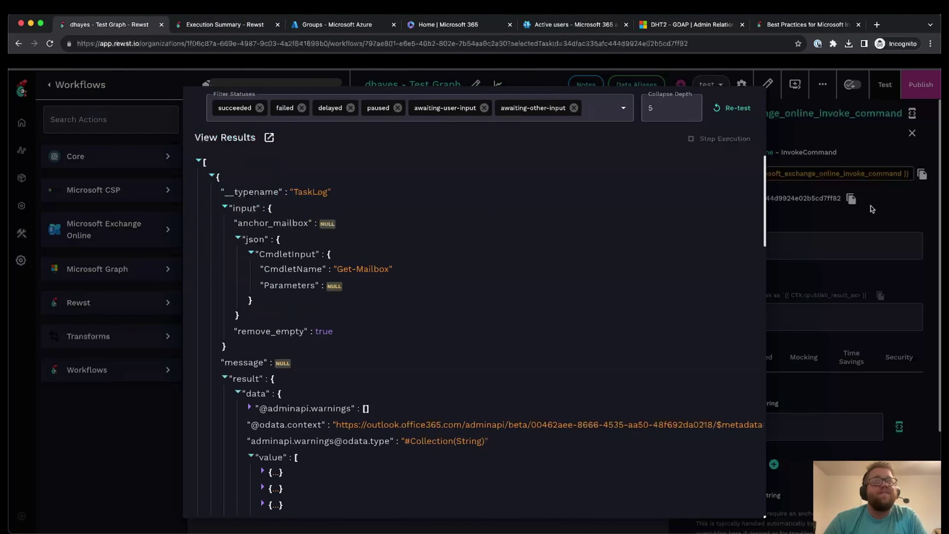
left_click(870, 218)
left_click(885, 85)
left_click(514, 299)
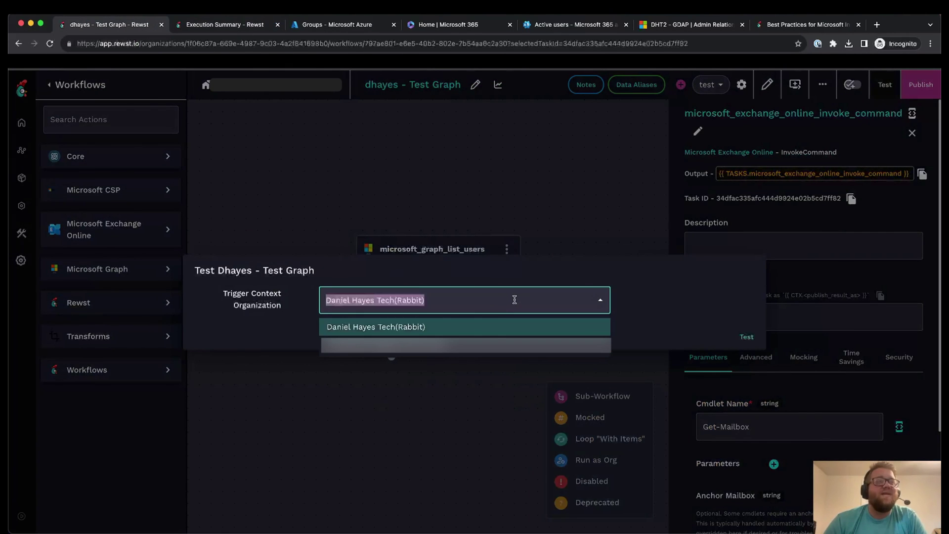
left_click(461, 328)
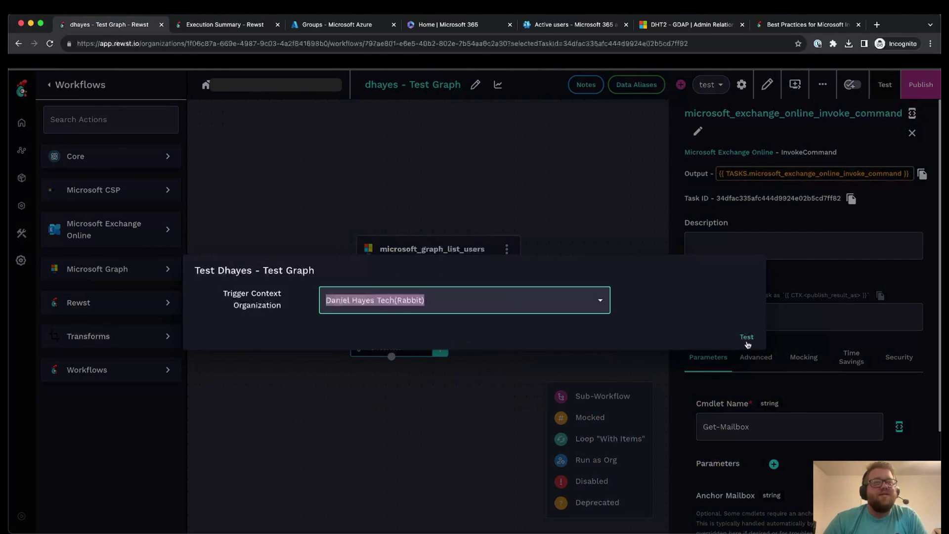
left_click(747, 337)
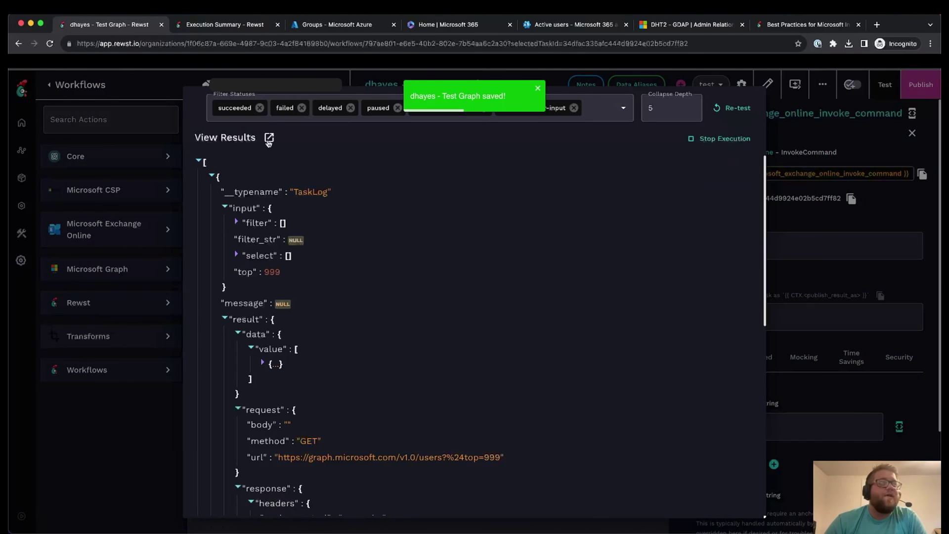
left_click(270, 147)
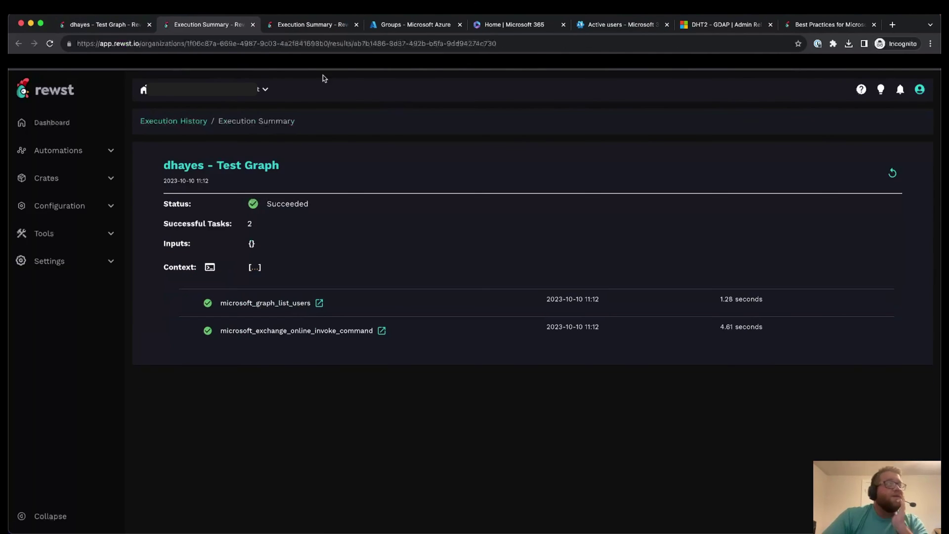
key("super+Tab")
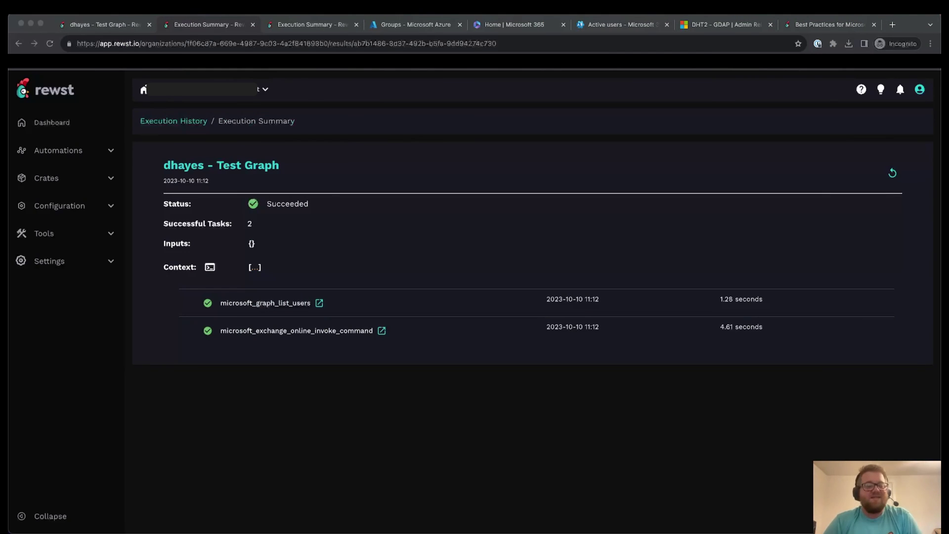